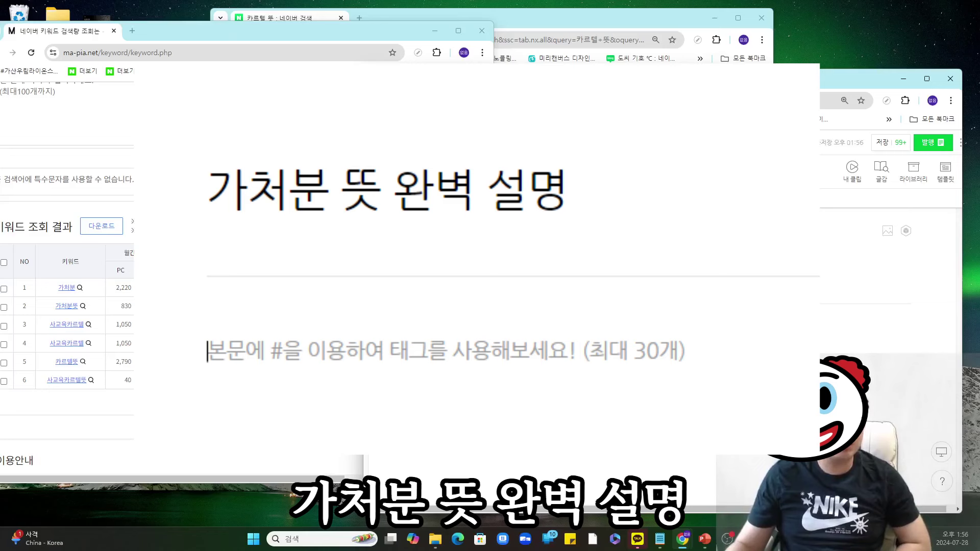
- Go to naver.com and search for 마피아넷
left_click_drag(414, 270, 623, 284)
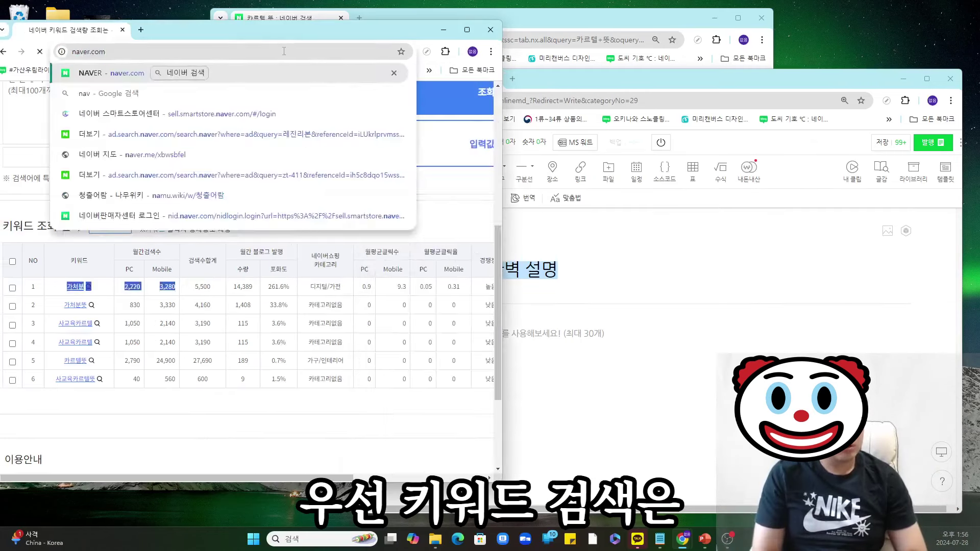
key("Return")
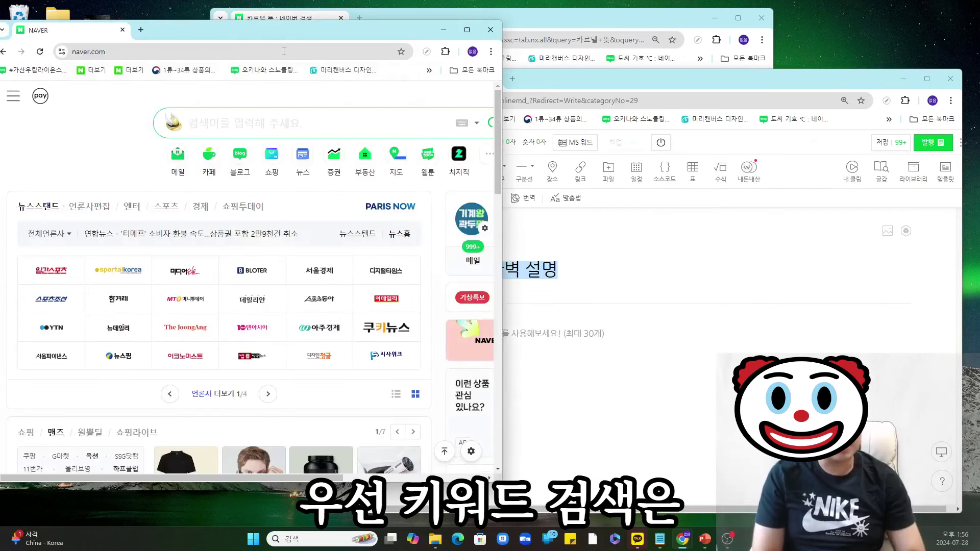
type("마피안ㅔㅅ")
key("Return")
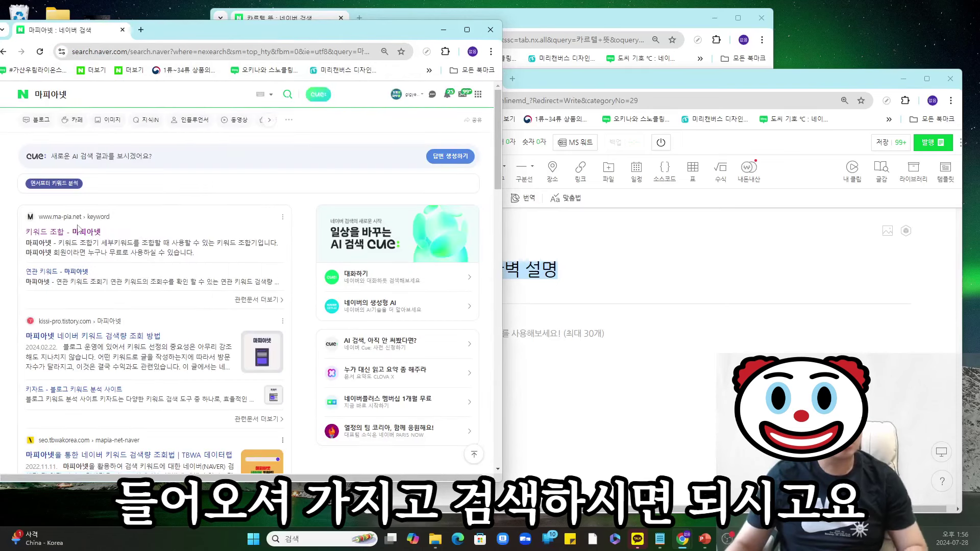
- Open the 마피아넷 keyword lookup tool from the results and query the search volume of 가처분 and 가처분뜻
left_click(73, 233)
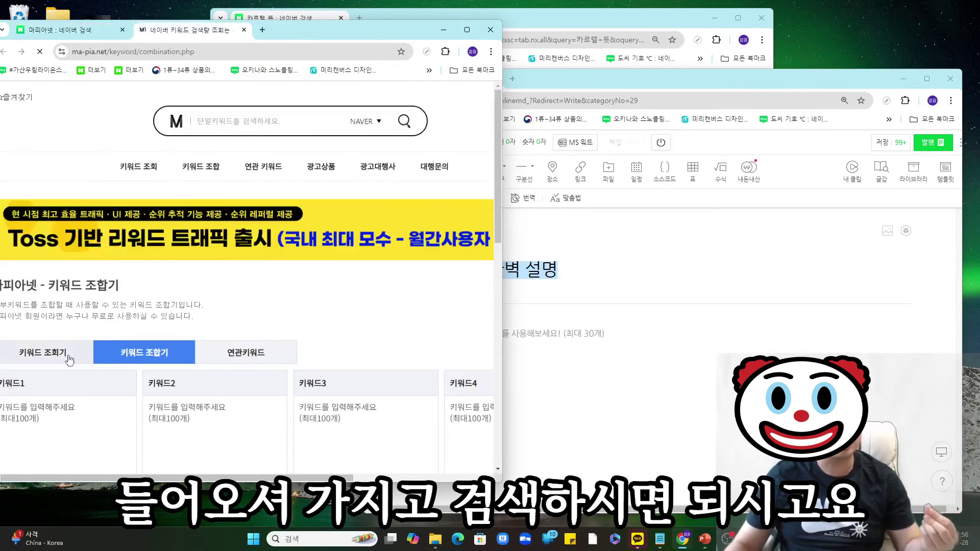
left_click(69, 360)
left_click_drag(309, 37, 314, 35)
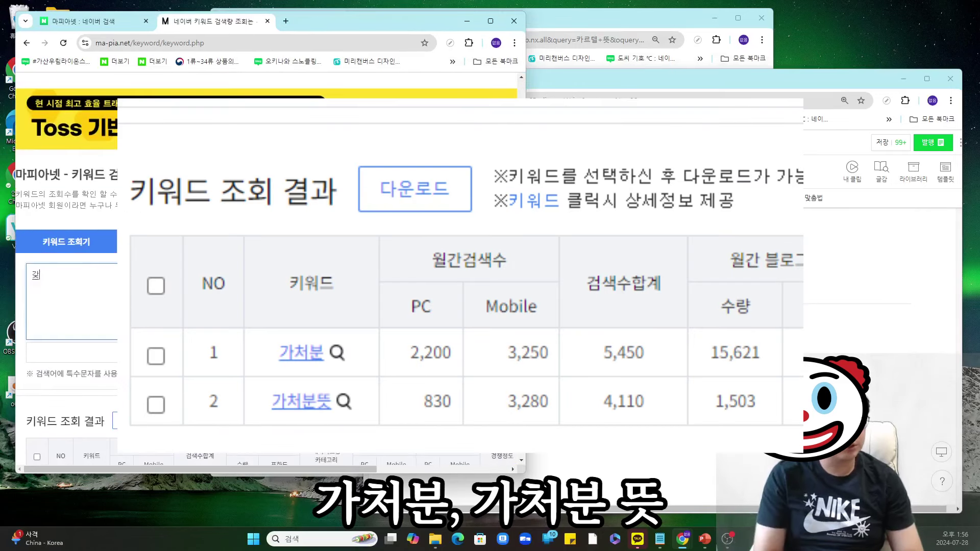
scroll(66, 265, "down", 3)
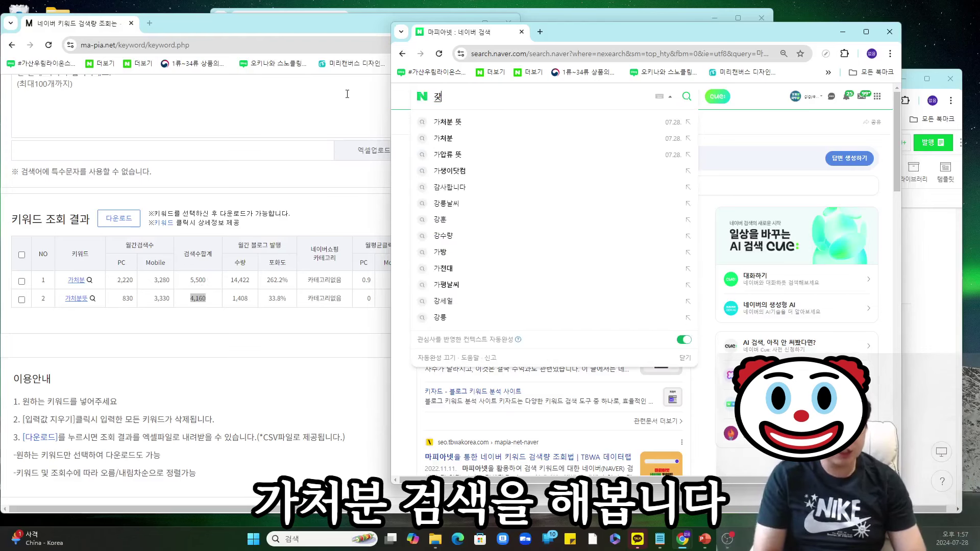
- Search Naver for 가처분 and review the results down to the 가처분 뜻 post block
key("Return")
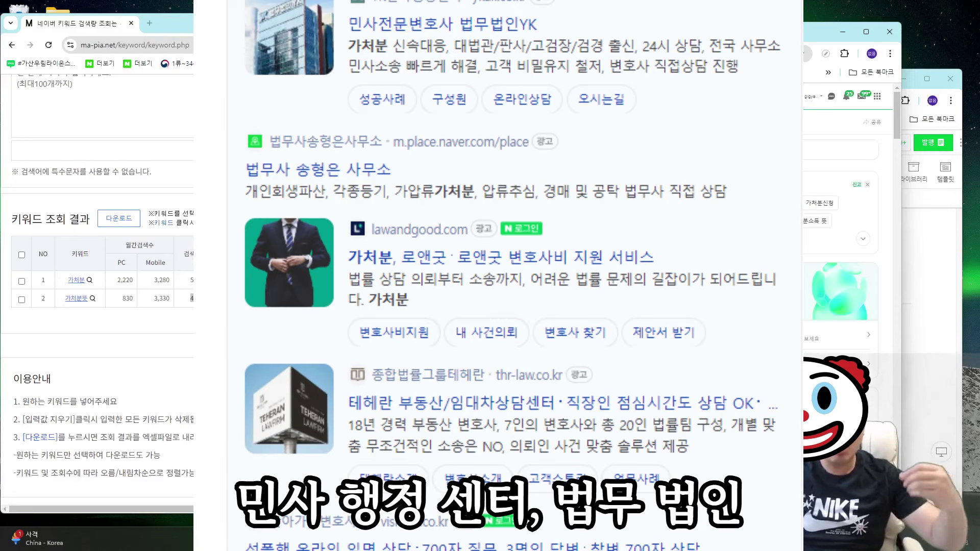
scroll(511, 296, "down", 2)
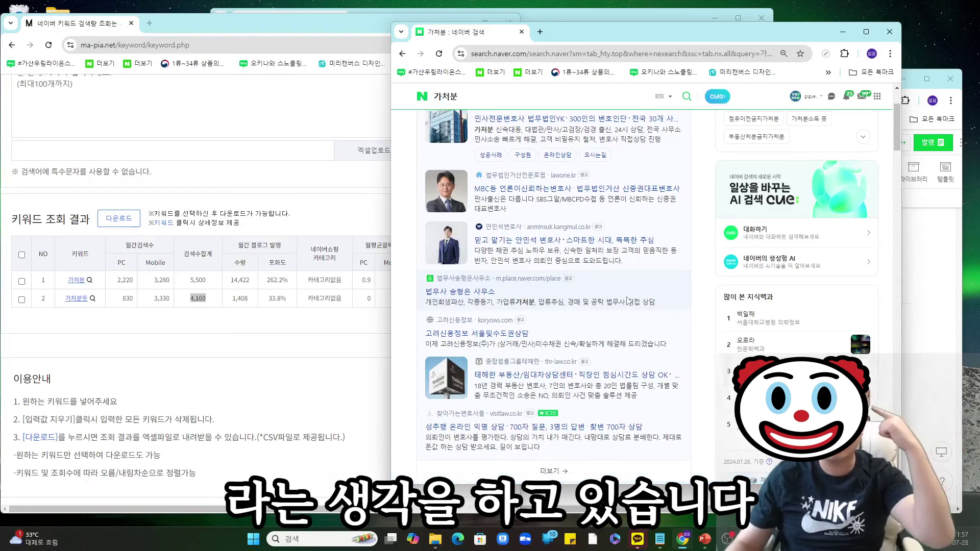
scroll(628, 293, "down", 10)
scroll(627, 302, "down", 5)
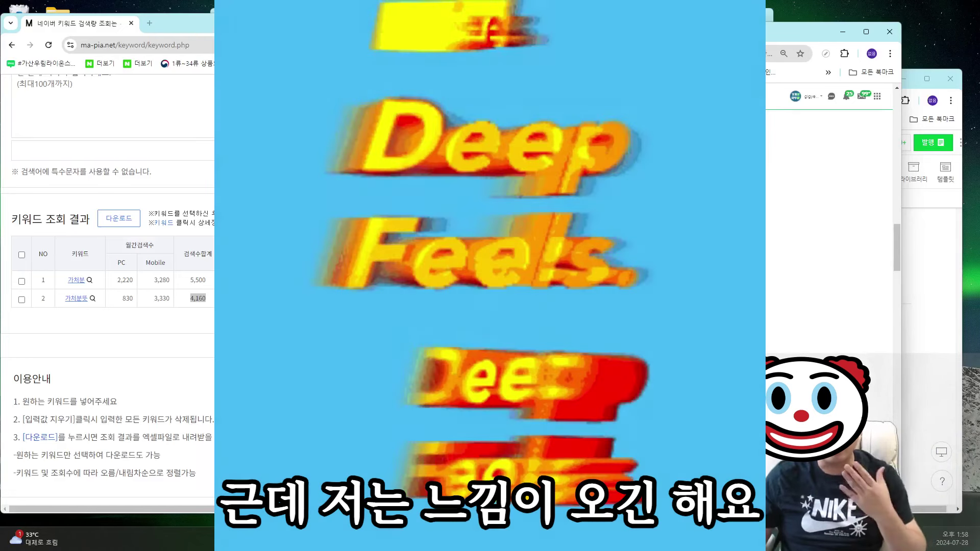
scroll(600, 335, "down", 1)
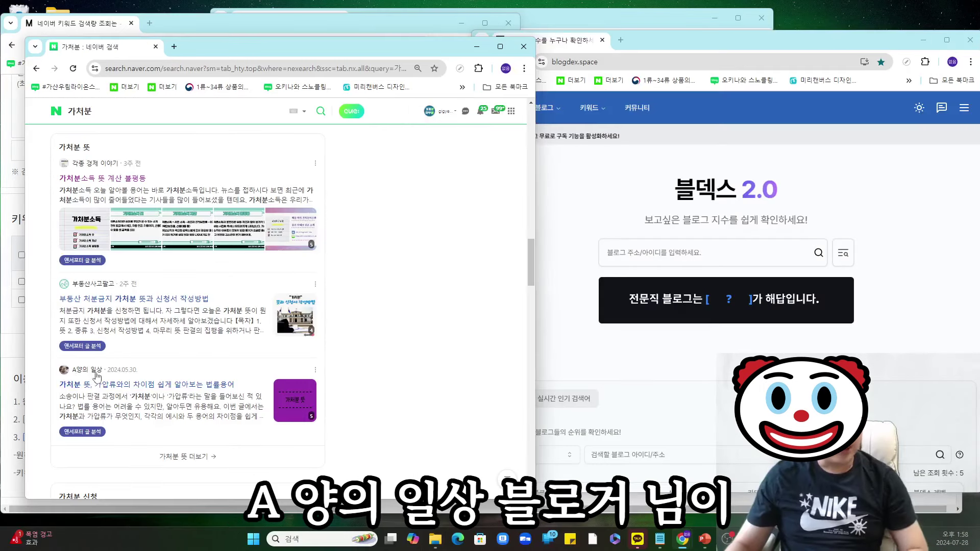
- Open the third post in the 가처분 뜻 block and look up its blog ID's index on 블덱스
left_click(151, 393)
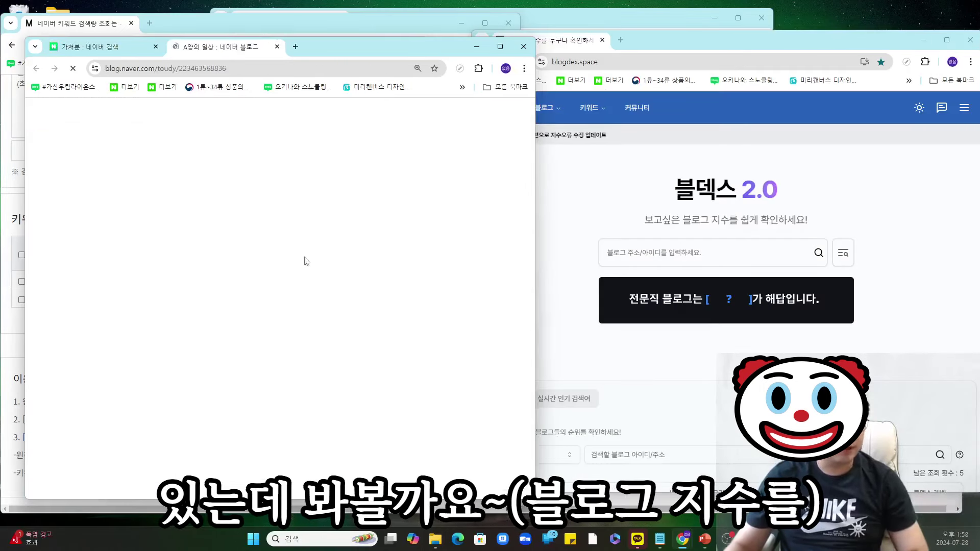
mouse_move(529, 122)
left_mouse_down()
mouse_move(529, 409)
mouse_move(534, 117)
left_mouse_up()
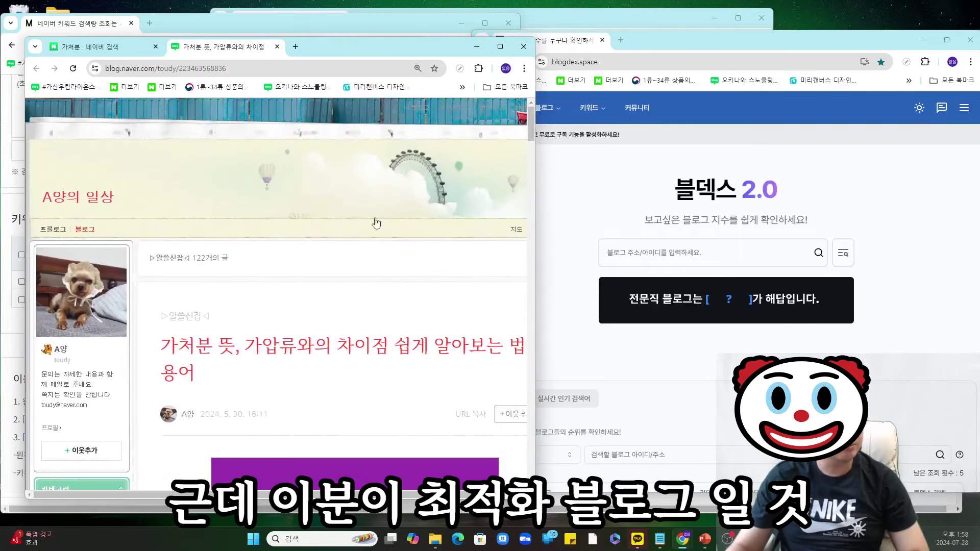
double_click(190, 69)
key("ctrl+c")
left_click(698, 245)
key("ctrl+v")
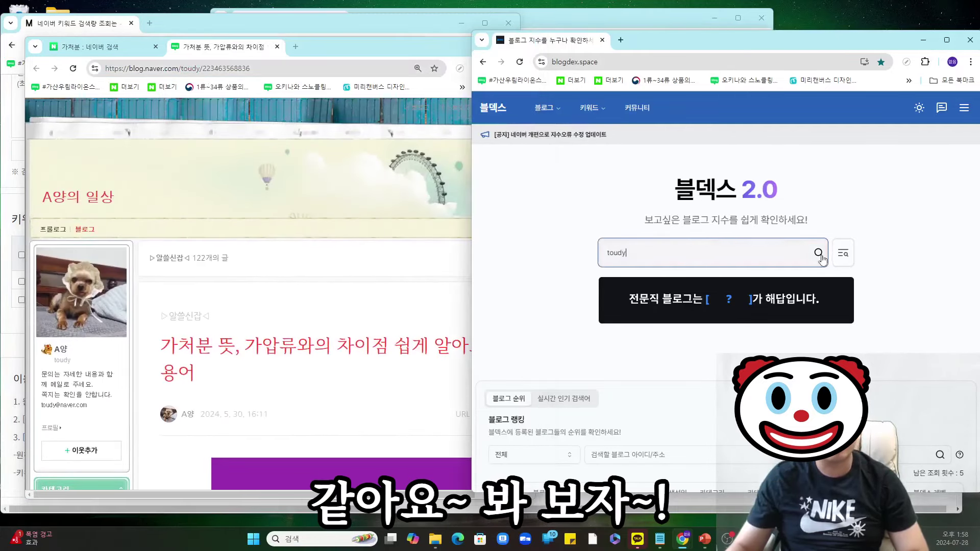
left_click(818, 253)
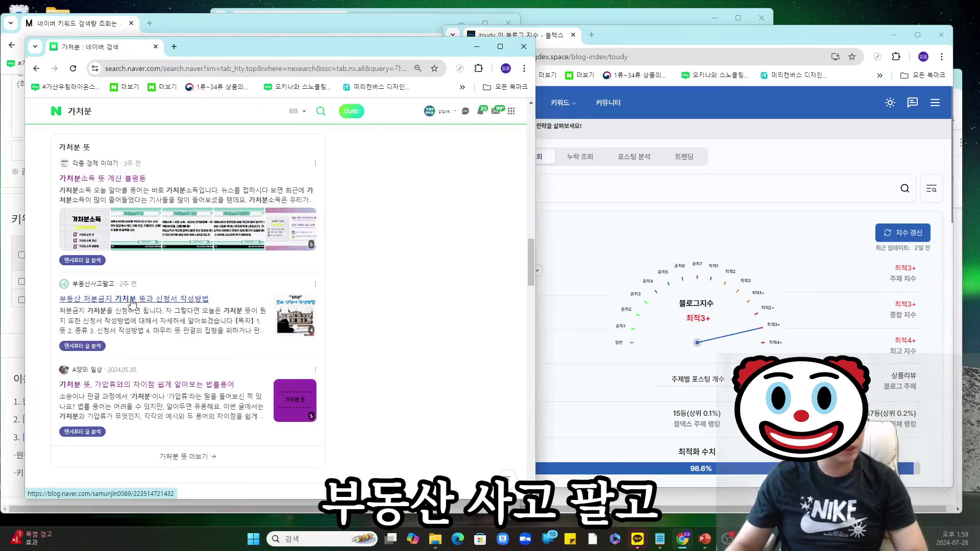
- Open the post 가처분소득 뜻 계산 불평등, check its blog's index on 블덱스, and close the post
left_click(115, 178)
left_click(463, 179)
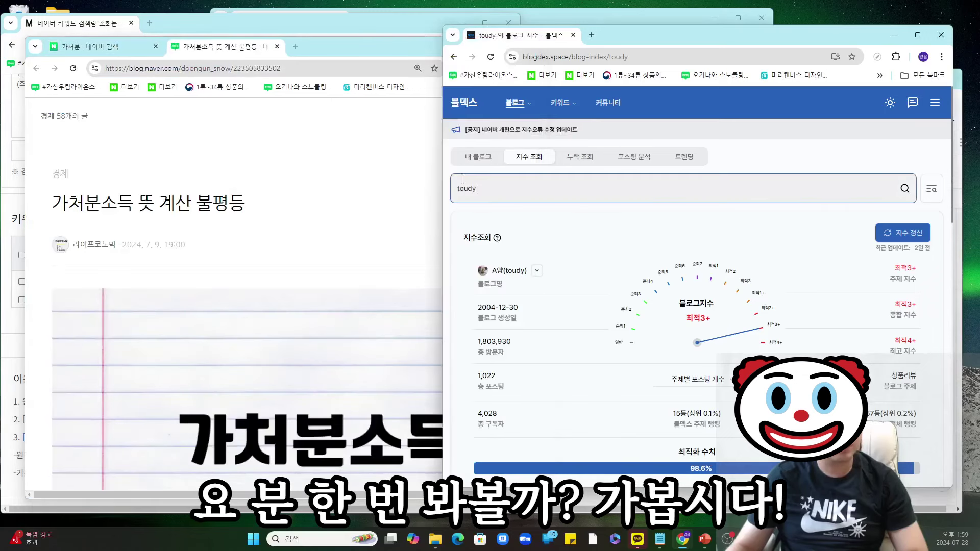
key("ctrl+a")
key("ctrl+v")
key("Return")
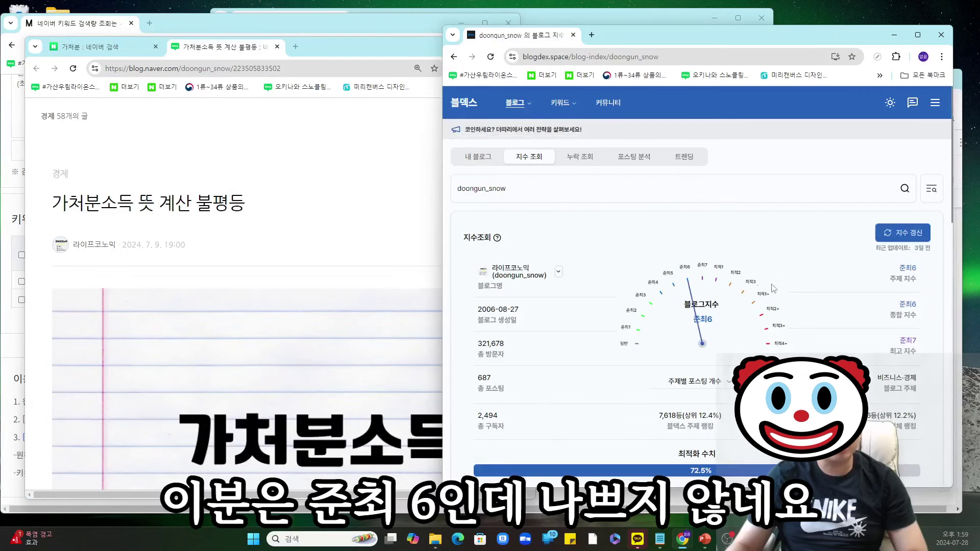
scroll(774, 288, "down", 5)
scroll(774, 288, "up", 5)
left_click(278, 51)
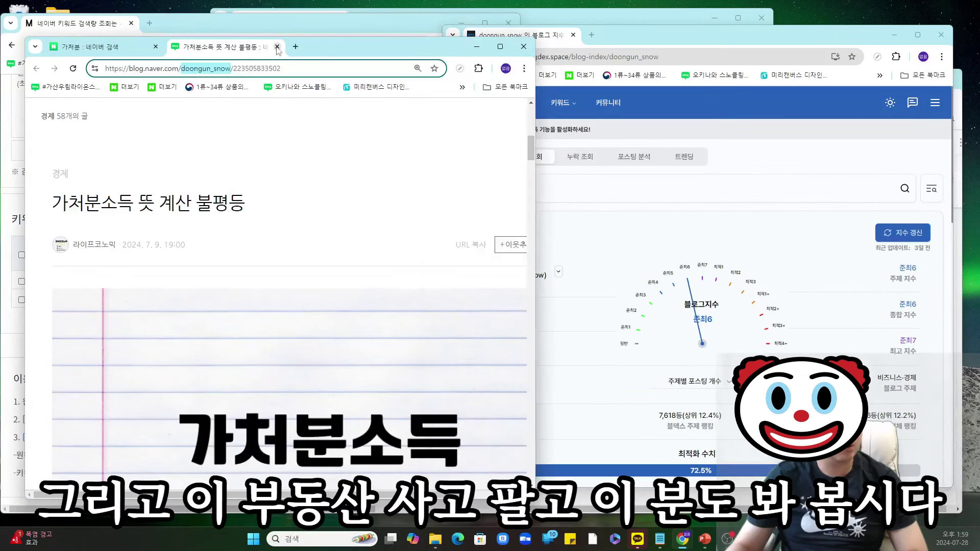
left_click(277, 46)
- Open the post 부동산 처분금지 가처분 뜻과 신청서 작성방법, check its blog's index on 블덱스, and close the post
left_click(117, 305)
double_click(204, 68)
key("ctrl+c")
left_click(897, 188)
key("ctrl+a")
key("ctrl+v")
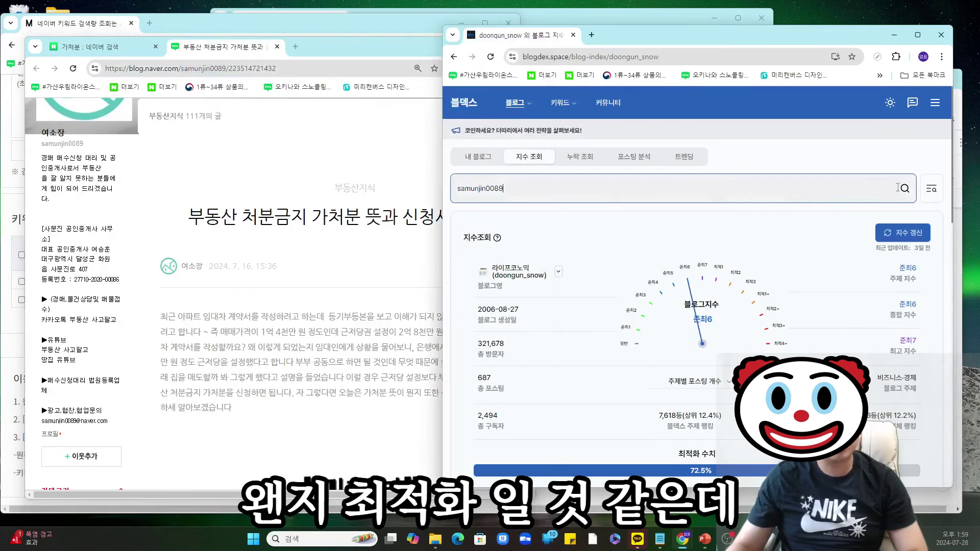
key("Return")
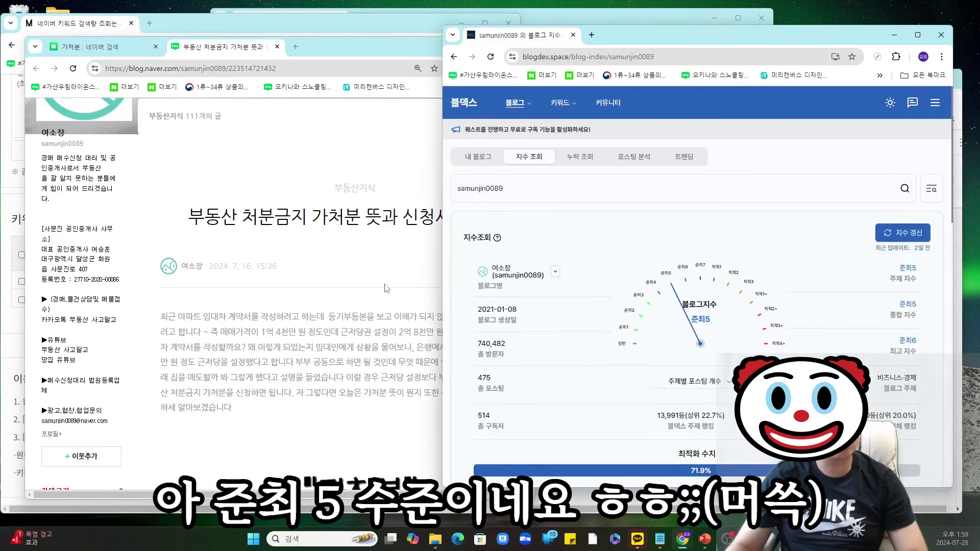
left_click(386, 288)
left_click(277, 46)
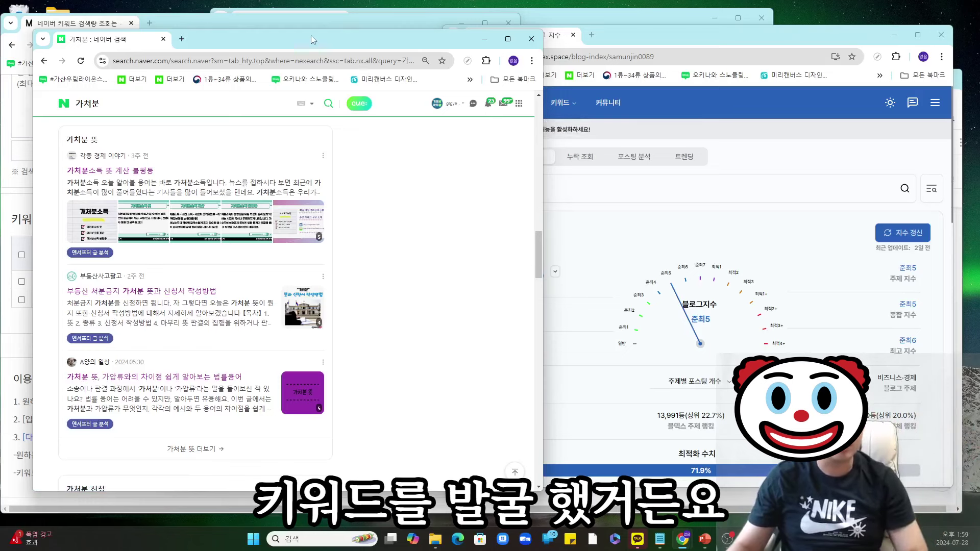
- Examine the popular posts in the 카르텔 뜻 search results and close the post 카르텔 뜻 사례 예시
left_click_drag(311, 36, 494, 23)
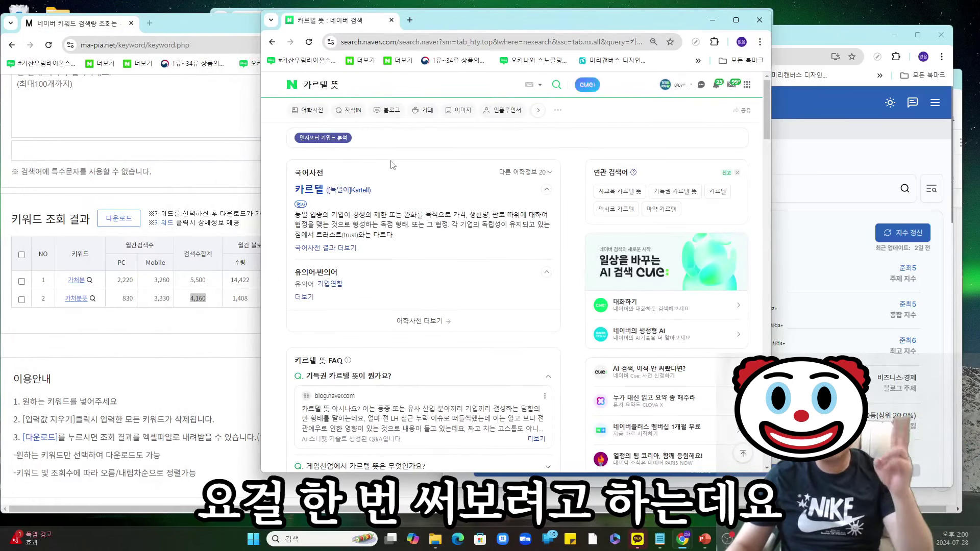
scroll(422, 185, "down", 10)
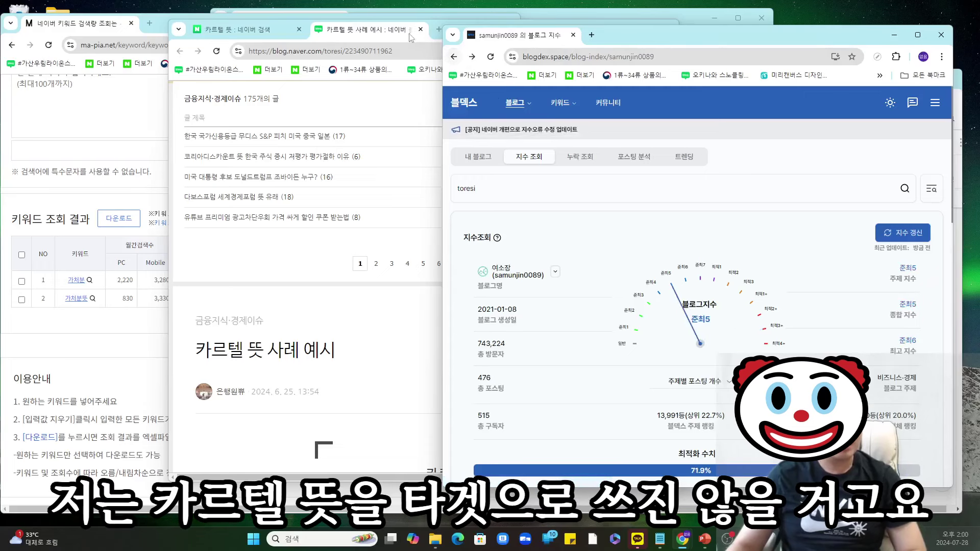
left_click(421, 31)
left_click(420, 30)
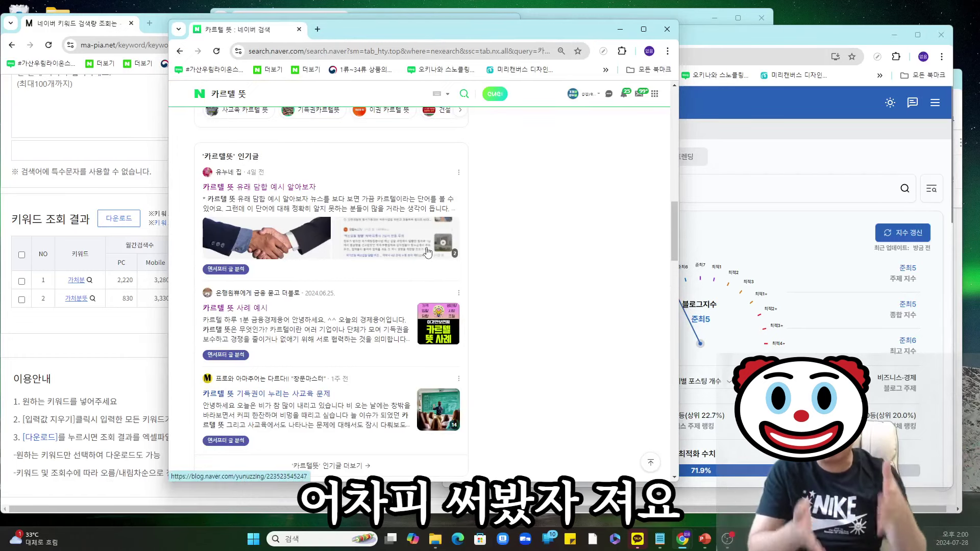
- Read the second post in the 사교육 카르텔 뜻 block to judge its quality, and open the block's third post
scroll(222, 186, "down", 6)
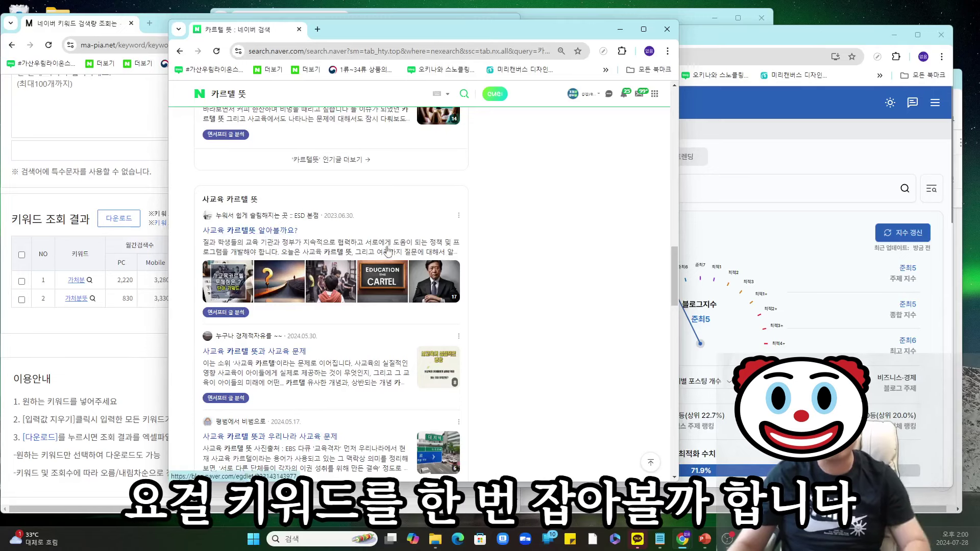
scroll(356, 133, "down", 1)
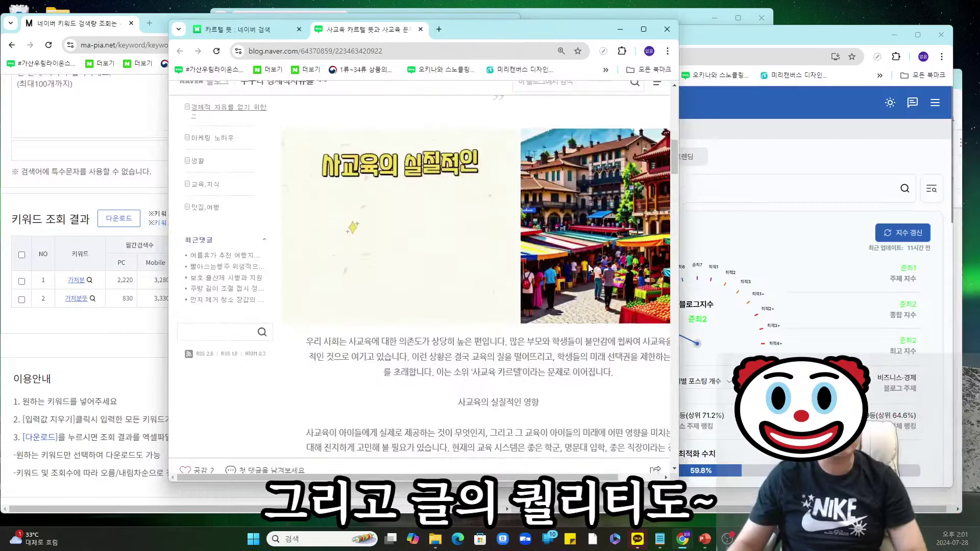
scroll(653, 210, "down", 5)
scroll(654, 210, "down", 10)
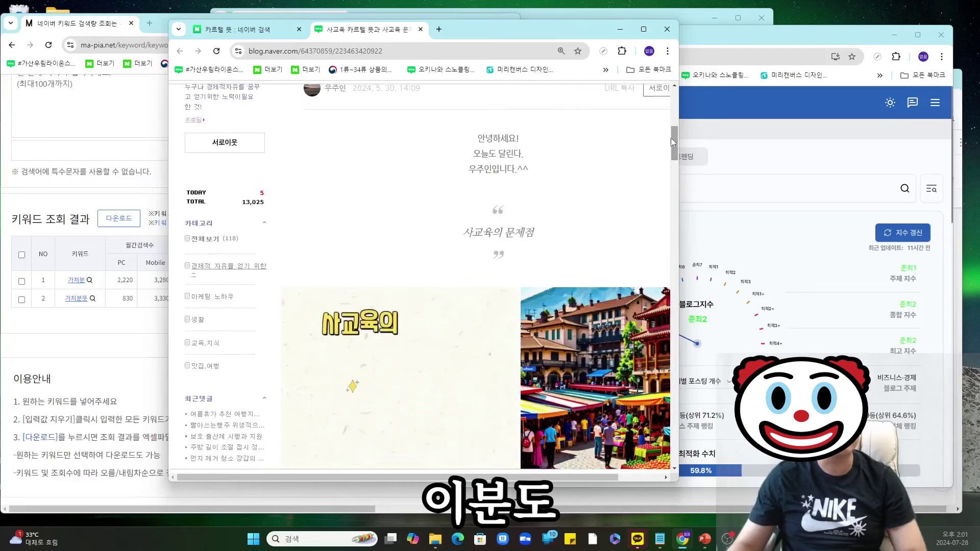
key("ctrl+w")
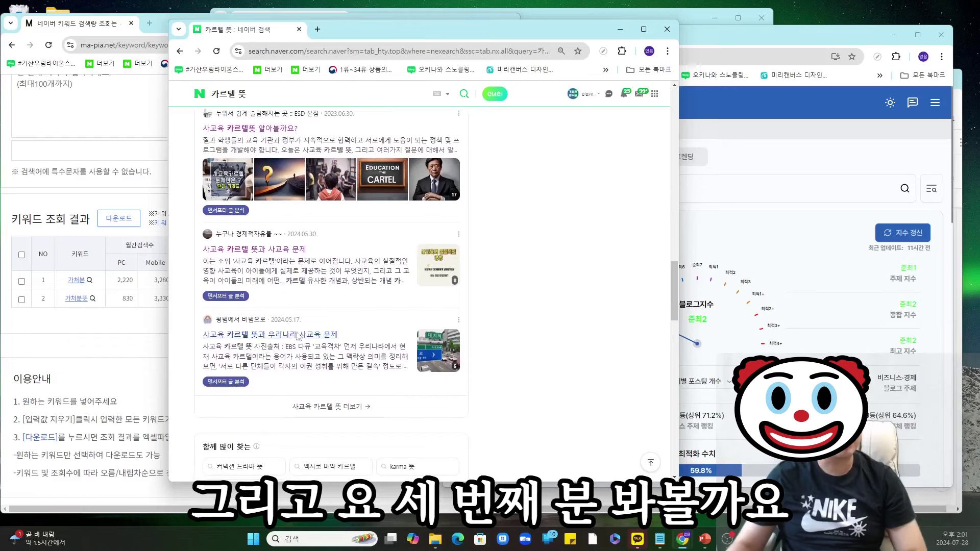
left_click(299, 335)
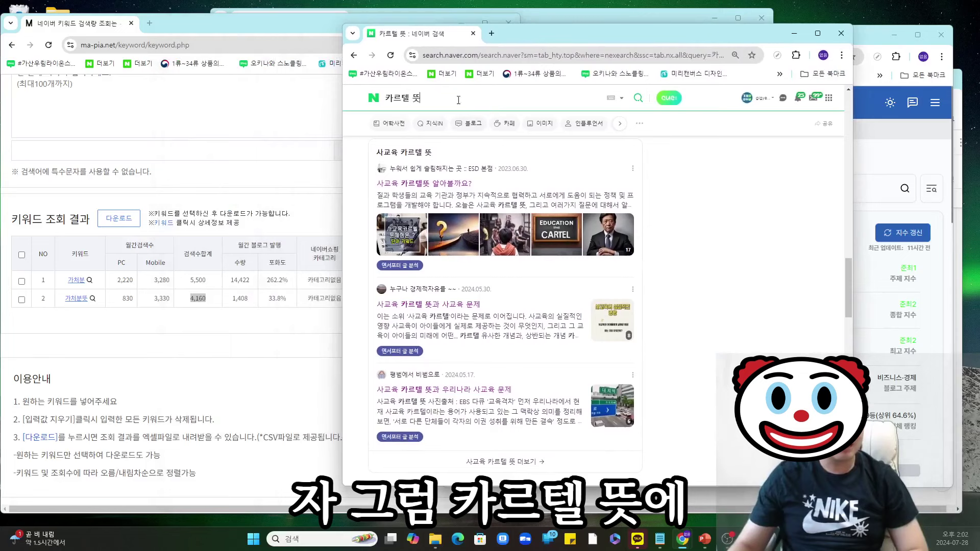
- Copy 카르텔 뜻 from the Naver search and query its search volume in the 마피아넷 keyword lookup
left_click_drag(454, 98, 370, 100)
key("ctrl+c")
scroll(238, 177, "up", 2)
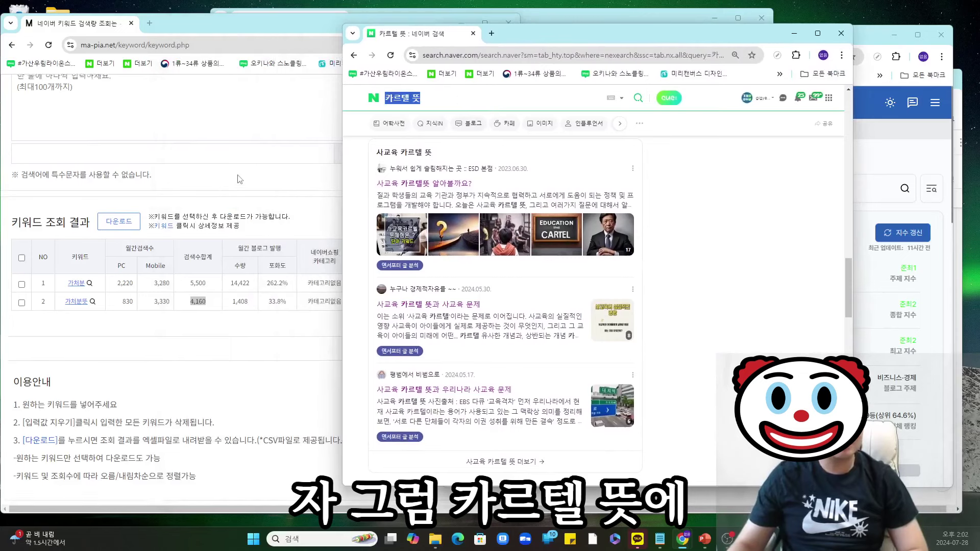
left_click(157, 184)
key("ctrl+v")
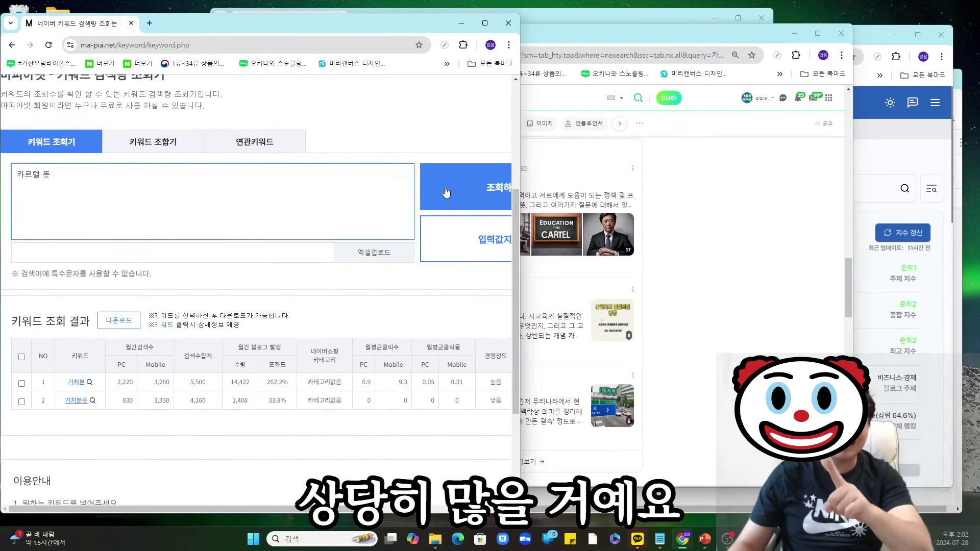
left_click(445, 193)
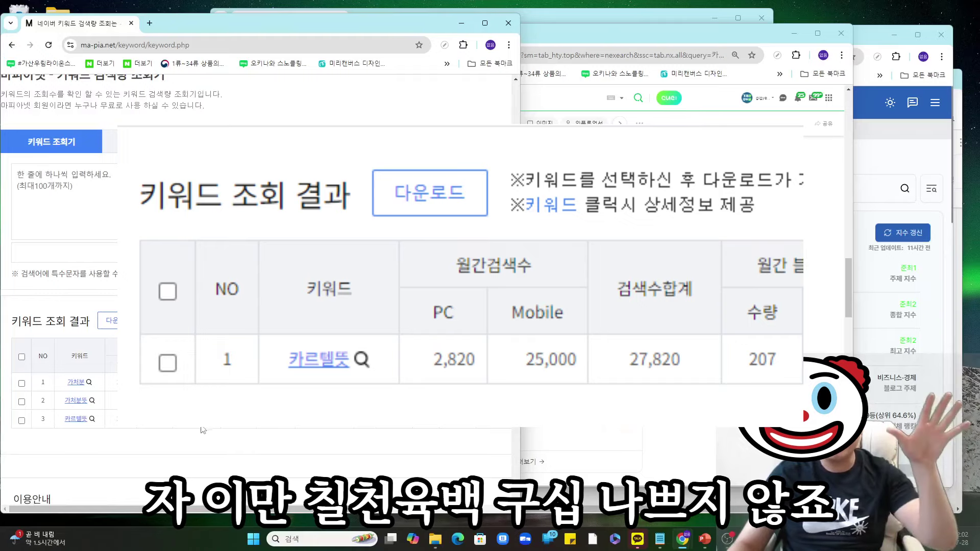
- Search Naver for 사교육 카르텔 and examine the 사교육카르텔청탁 and 사교육 카르텔 뜻 result blocks
left_click(662, 282)
scroll(663, 281, "down", 5)
scroll(662, 282, "down", 10)
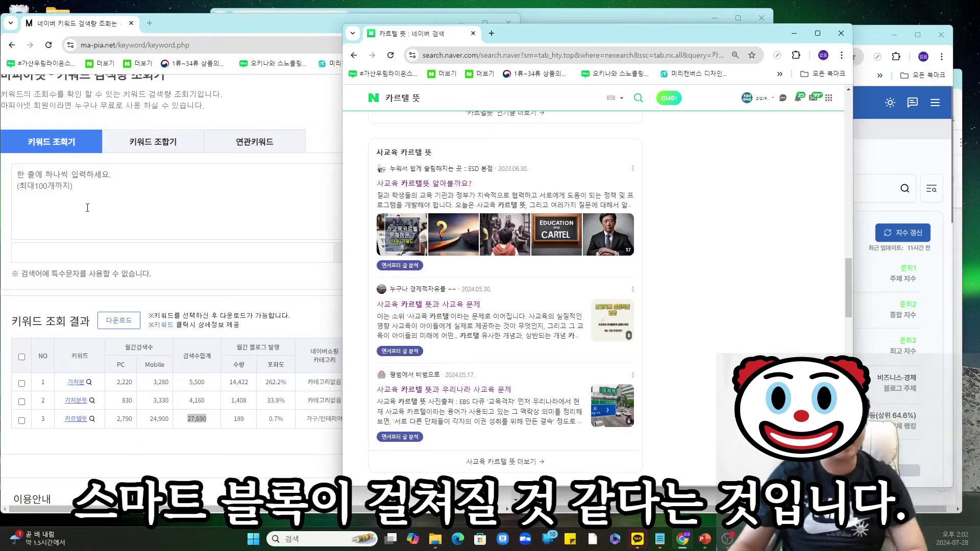
left_click(436, 99)
type("사교육 카")
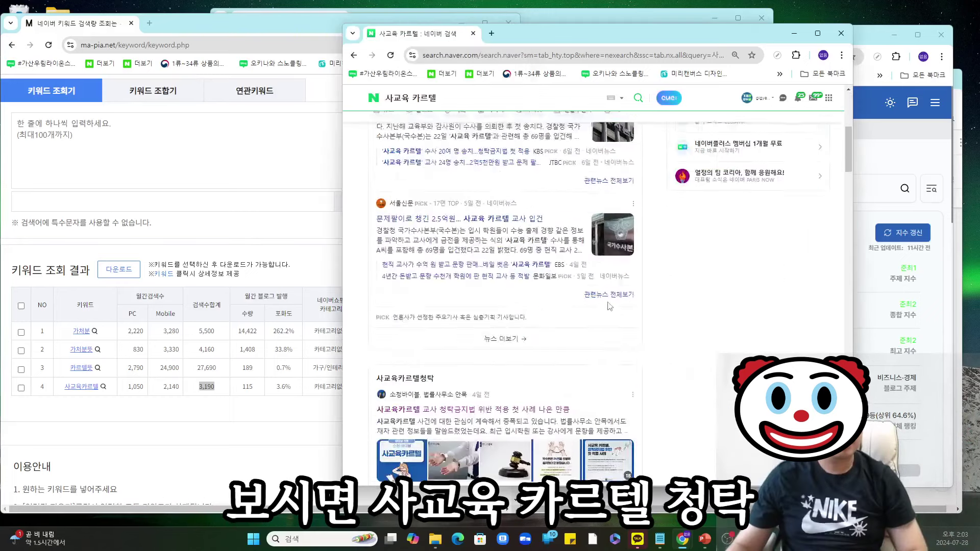
scroll(607, 307, "down", 4)
scroll(523, 308, "down", 8)
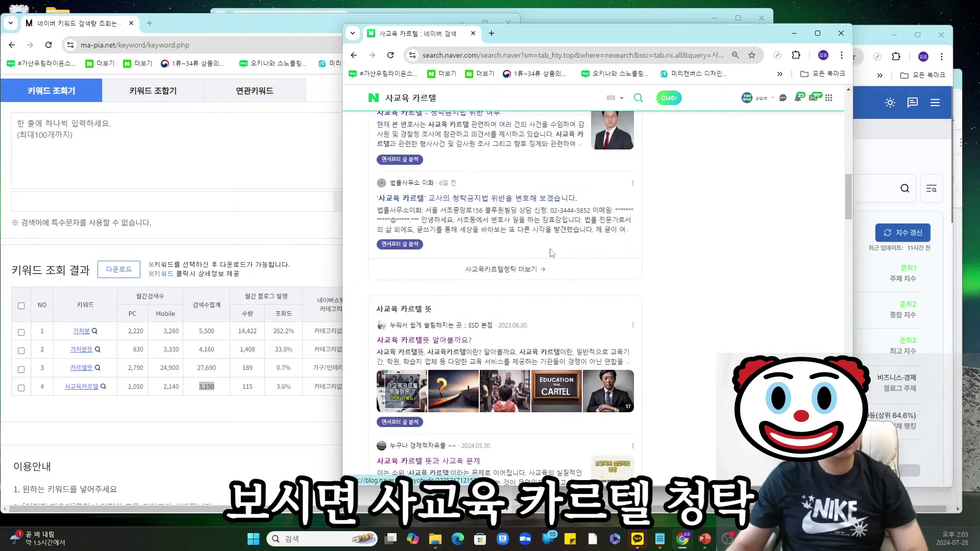
scroll(524, 309, "down", 10)
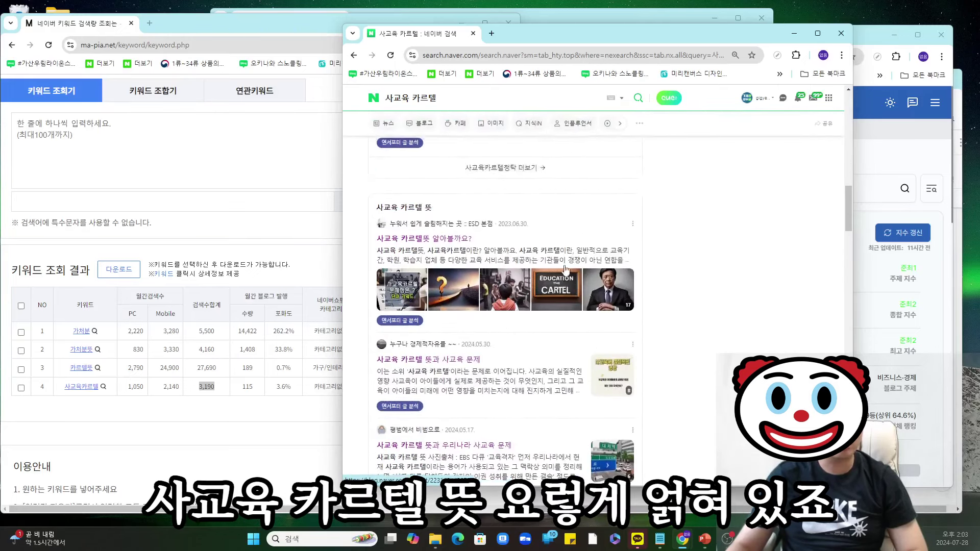
- Review the 사교육 카르텔 뜻 block in the Naver results and examine the search volume of 카르텔뜻 in the 마피아넷 lookup results
scroll(575, 289, "down", 4)
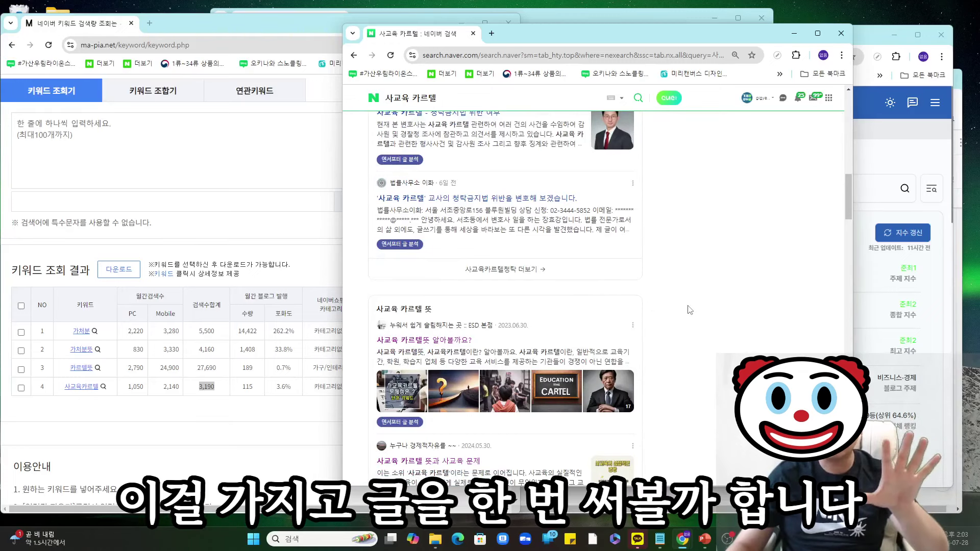
left_click(61, 410)
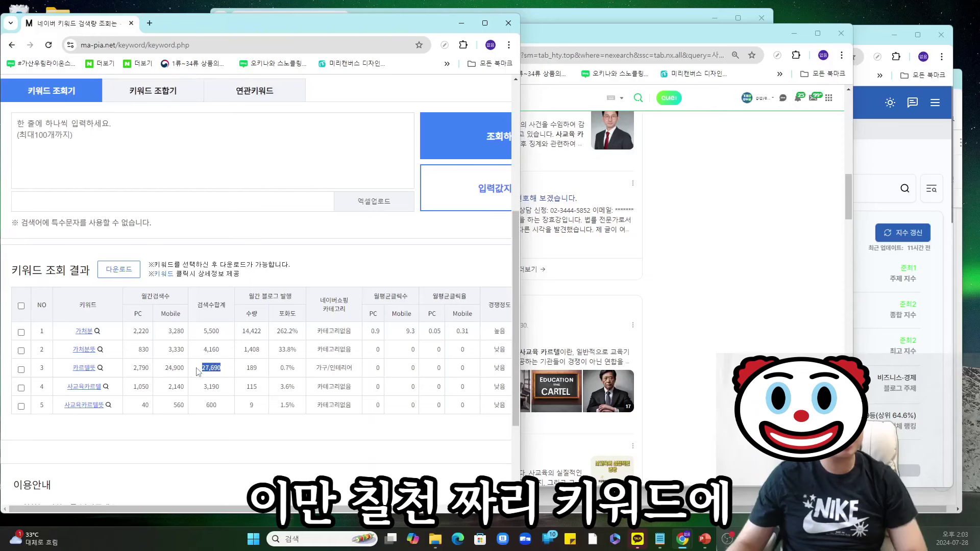
left_click_drag(198, 371, 77, 369)
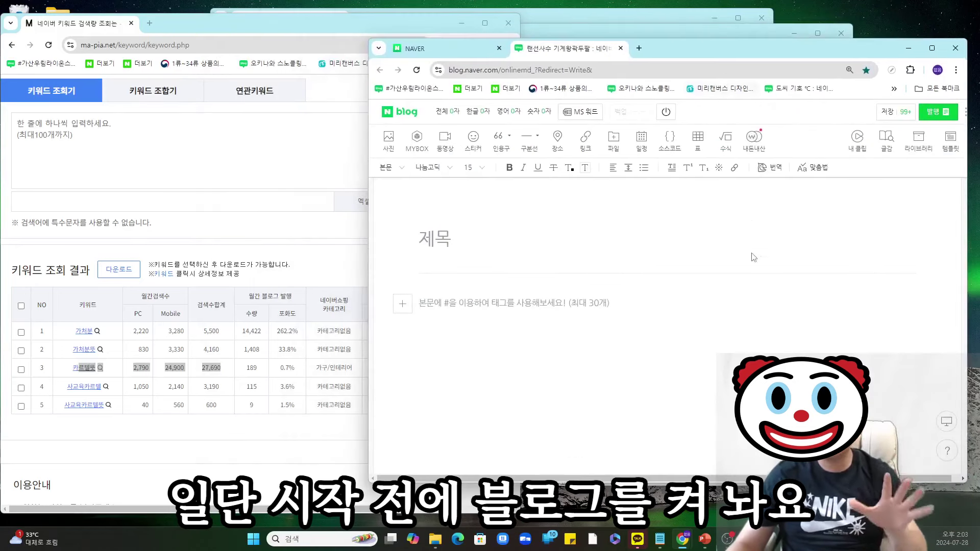
- Consult the 사교육 카르텔 뜻 block, title the new Naver blog post "사교육 카르텔 뜻 완벽 설명!" and save the draft
left_click(616, 230)
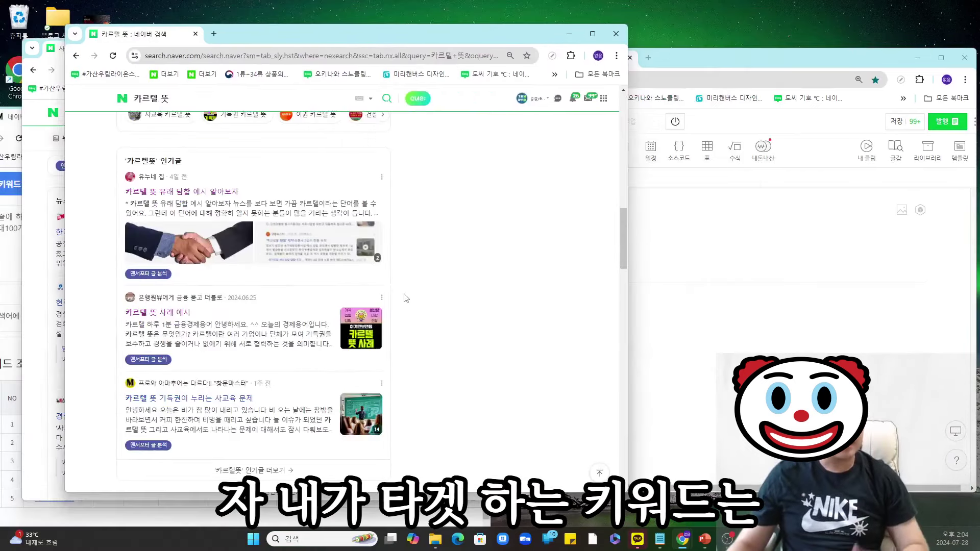
scroll(412, 302, "down", 5)
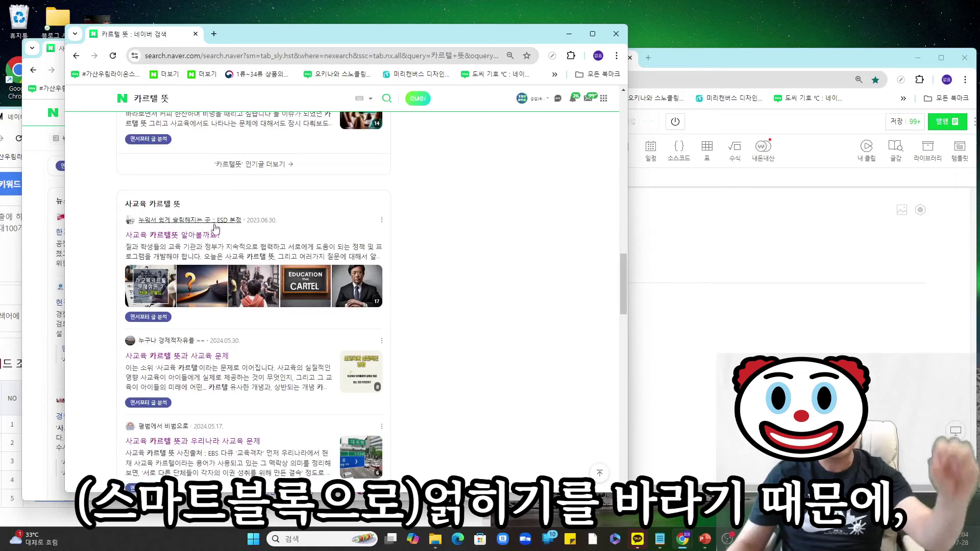
left_click(733, 255)
type("tk")
key("BackSpace")
key("BackSpace")
key("Hangul")
type("사공")
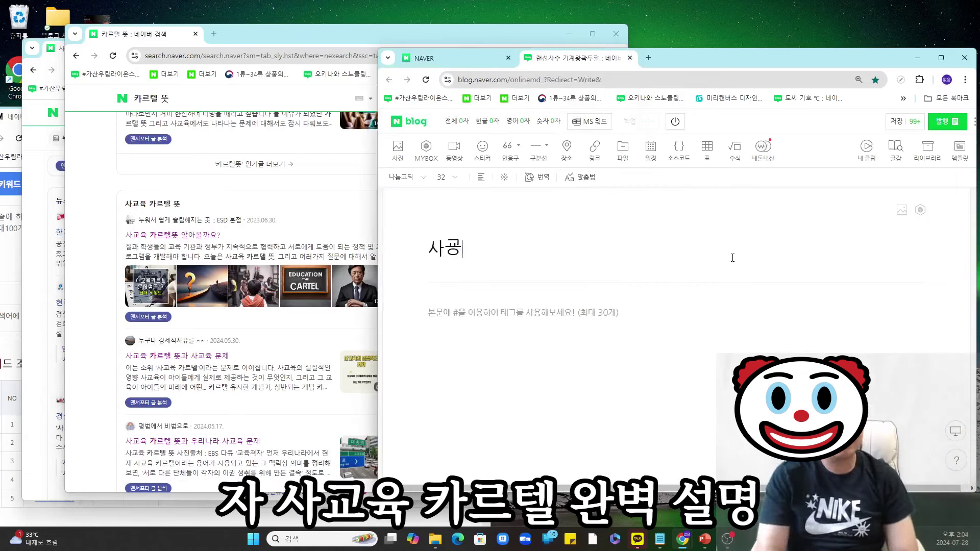
type("육 카레틀")
key("BackSpace")
key("BackSpace")
type("르텔 뜨")
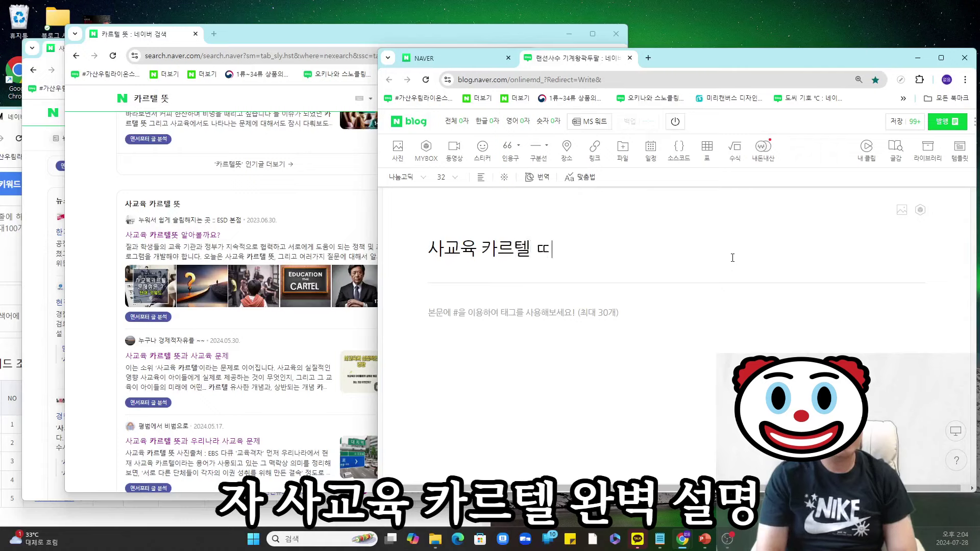
type(" 완벽 설")
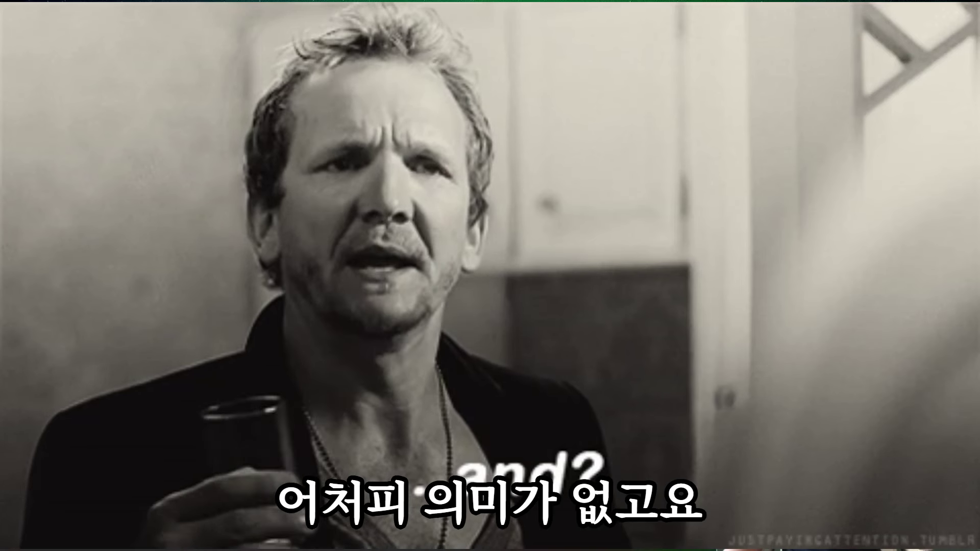
type("명!")
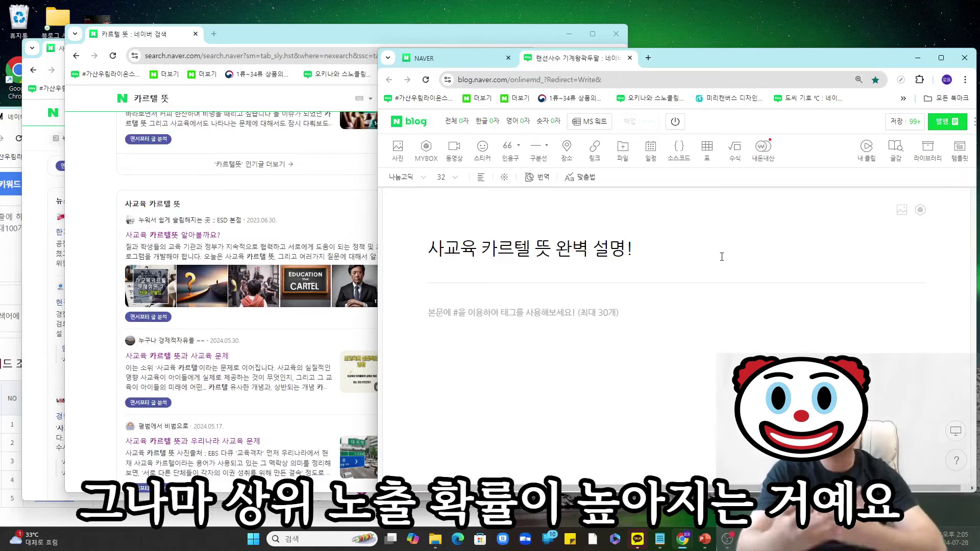
left_click(894, 121)
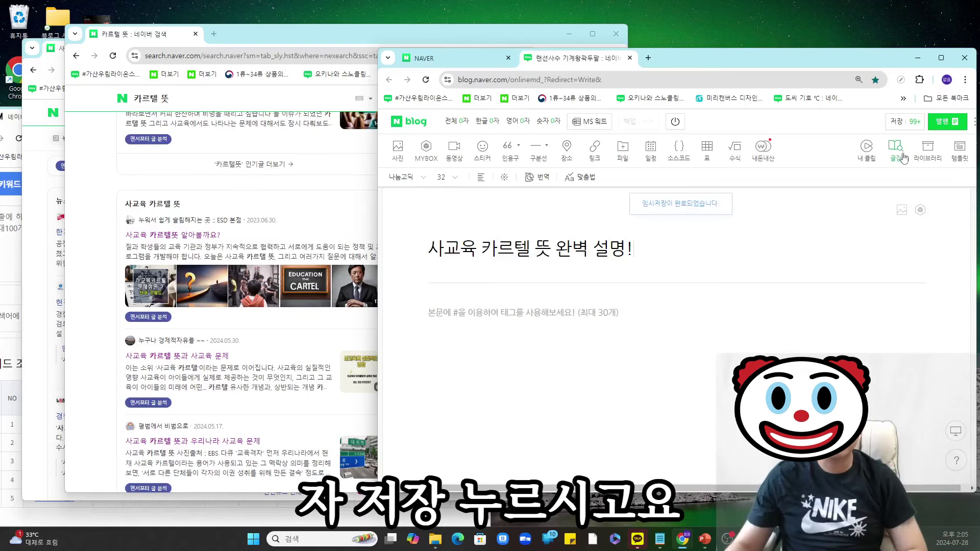
- Set the post's category to 지식의 탐구 in the publishing settings
left_click(942, 123)
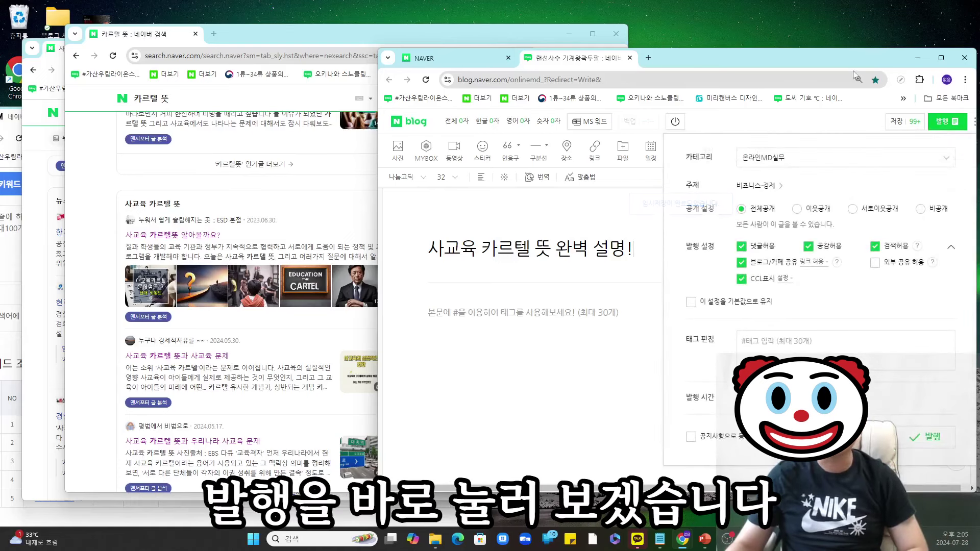
left_click_drag(840, 62, 658, 50)
left_click(658, 147)
scroll(666, 204, "down", 2)
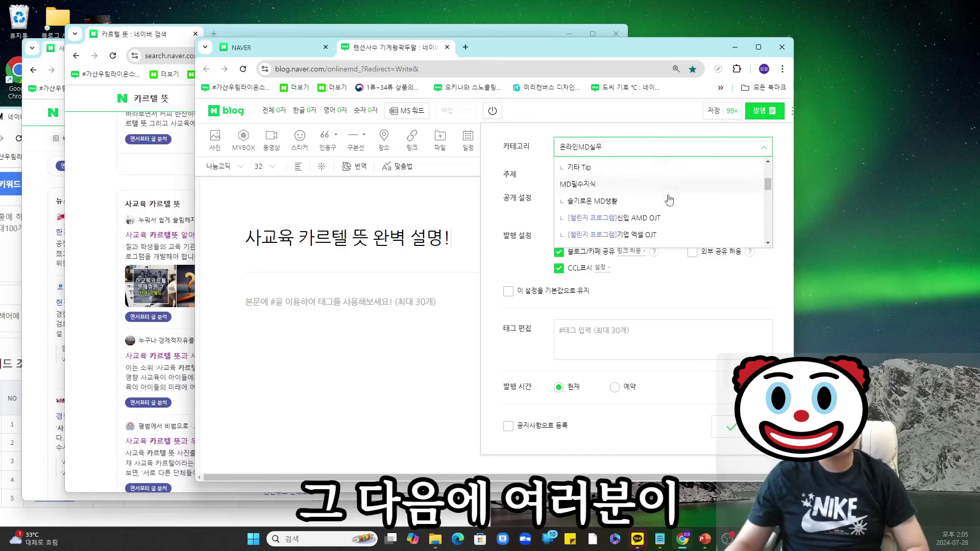
scroll(664, 217, "down", 2)
scroll(663, 217, "up", 1)
scroll(663, 217, "down", 1)
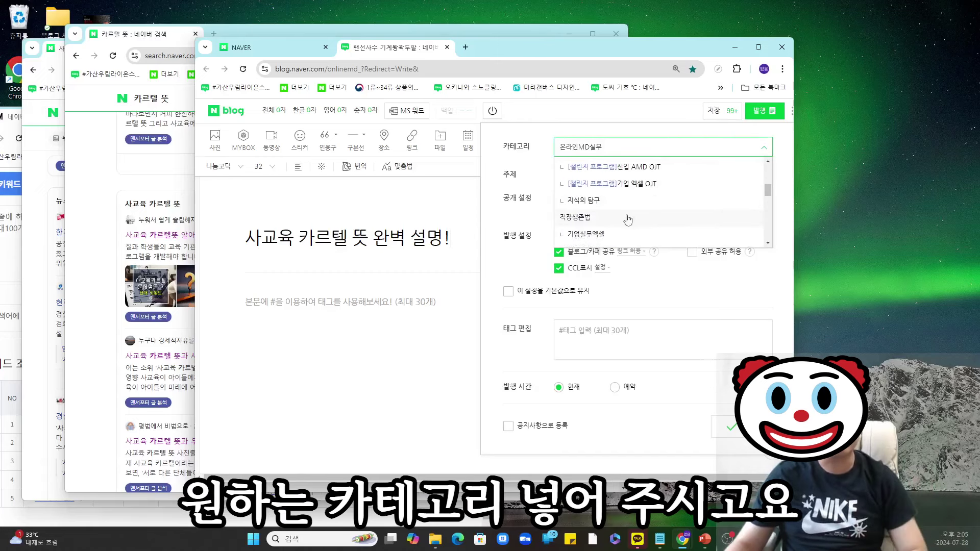
left_click(633, 200)
- Add the tags 카르텔, 카르텔뜻, 사교육카르텔 and 사교육카르텔뜻 to the post and save the draft
left_click_drag(620, 56, 661, 55)
type("카릍")
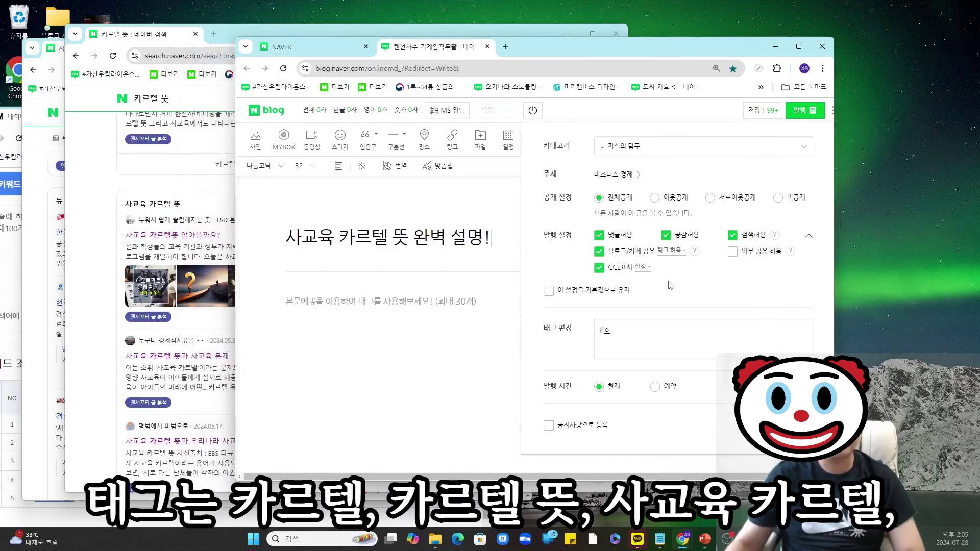
type("텔")
key("Return")
type("카르")
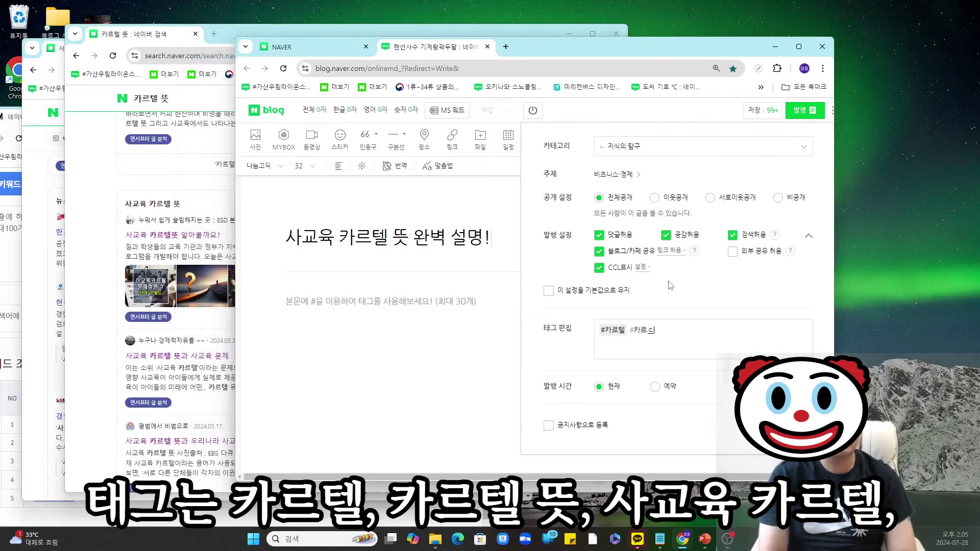
type("텔뜻")
key("Return")
type("삭")
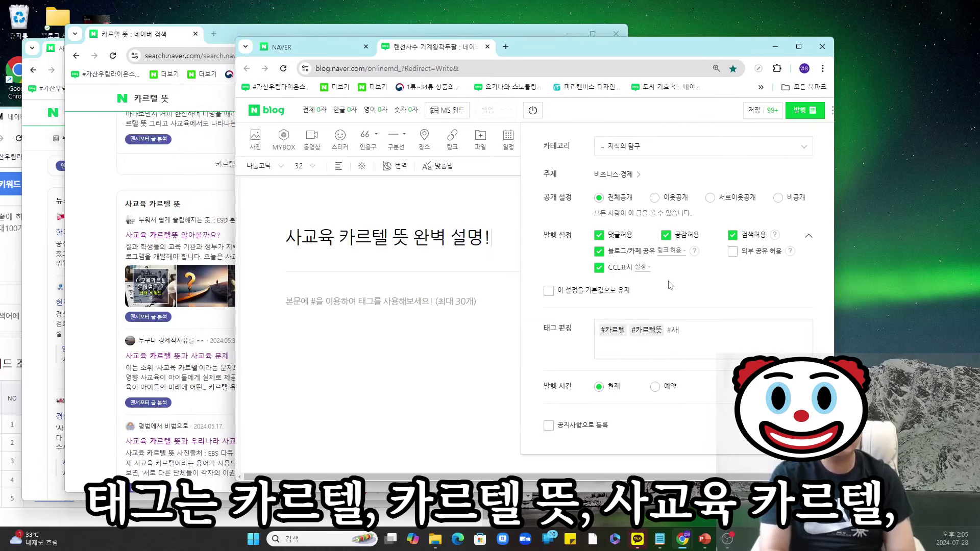
type("육카르텔")
key("Return")
type("사교육카르텔뜻")
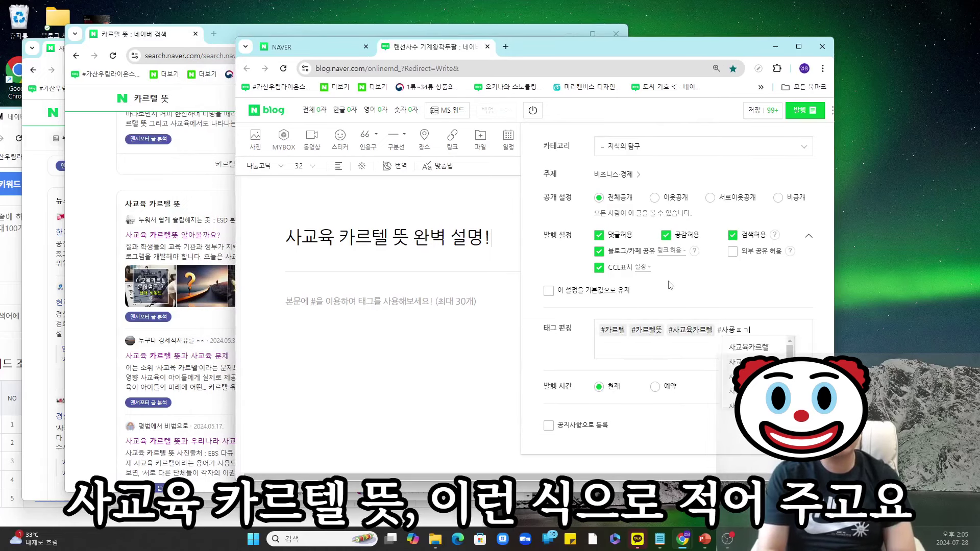
key("Return")
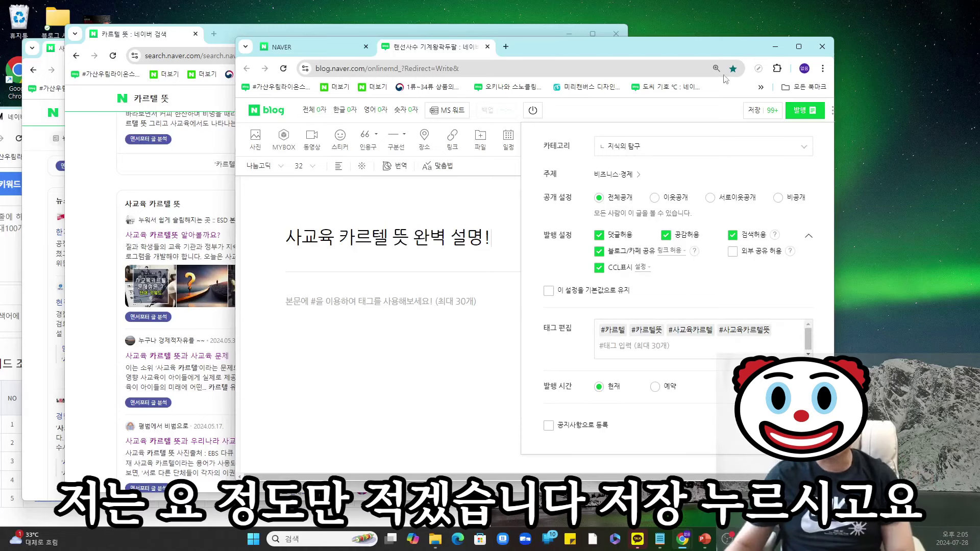
left_click(755, 113)
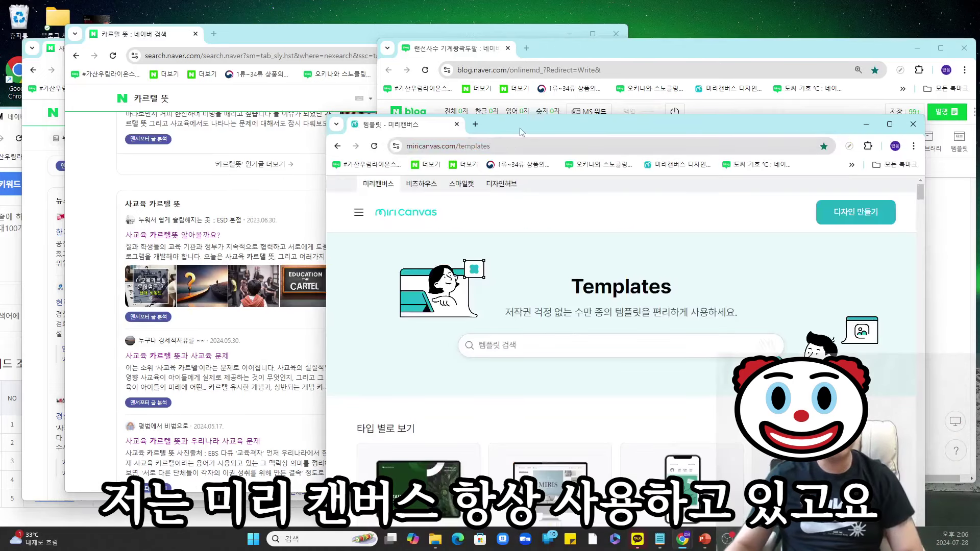
- Maximize the Miri Canvas window and open the existing 지식의 바다 thumbnail design from the workspace
double_click(520, 128)
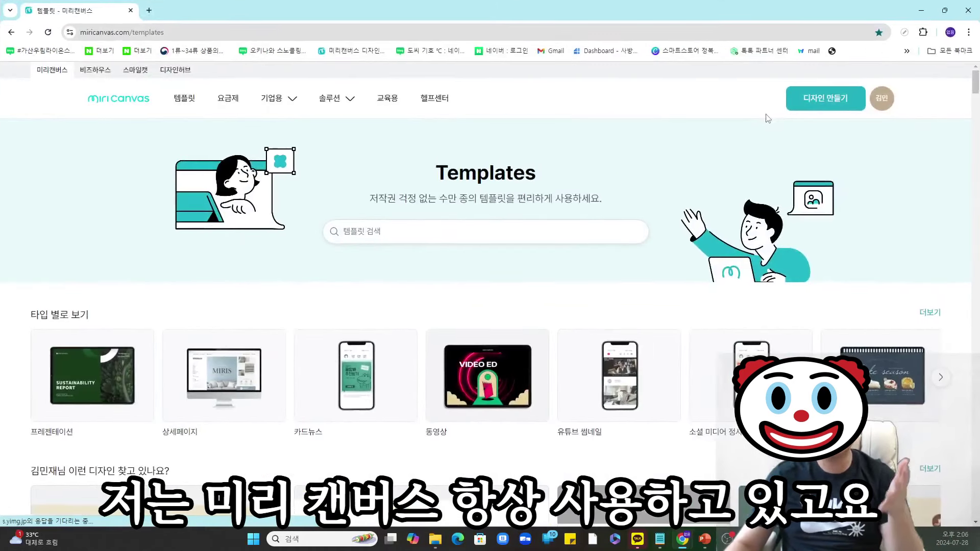
left_click(883, 100)
left_click(817, 171)
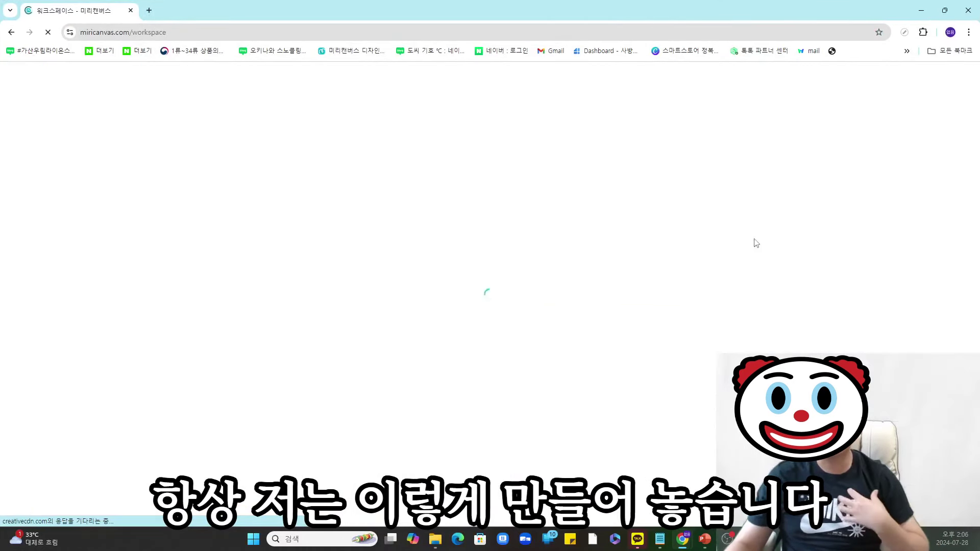
left_click(625, 271)
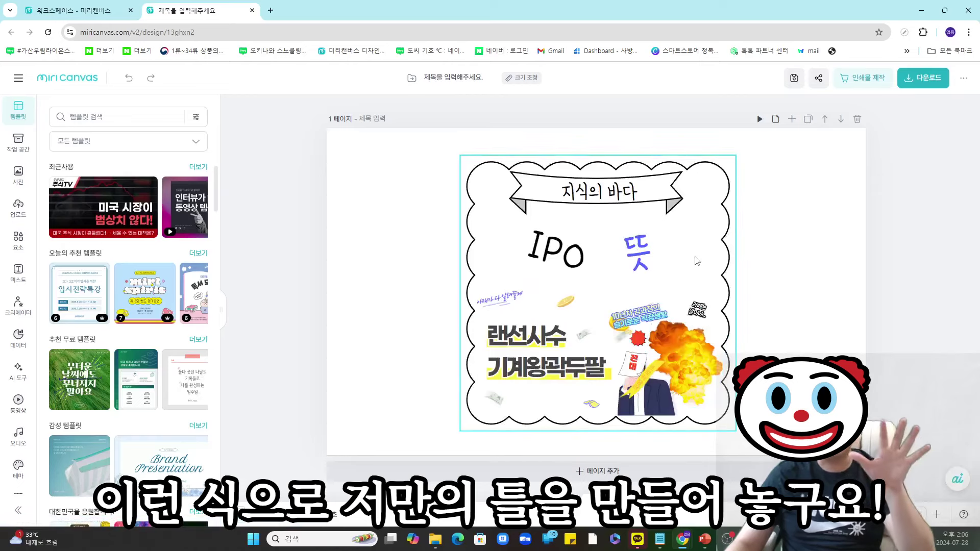
- Replace the IPO text in the thumbnail with 사교육 카르텔 and move the 뜻 text further away from it
double_click(577, 250)
type("t")
key("BackSpace")
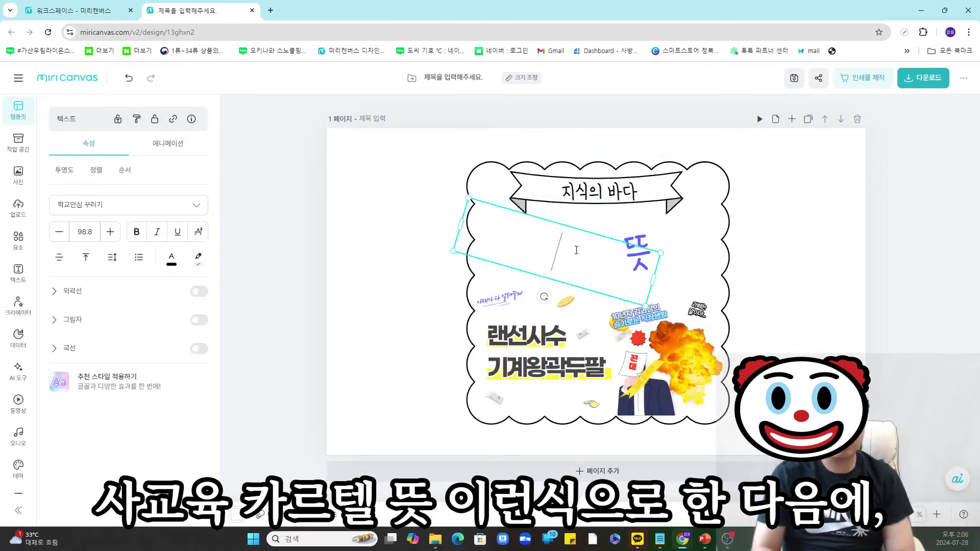
type("사교육 카르텔")
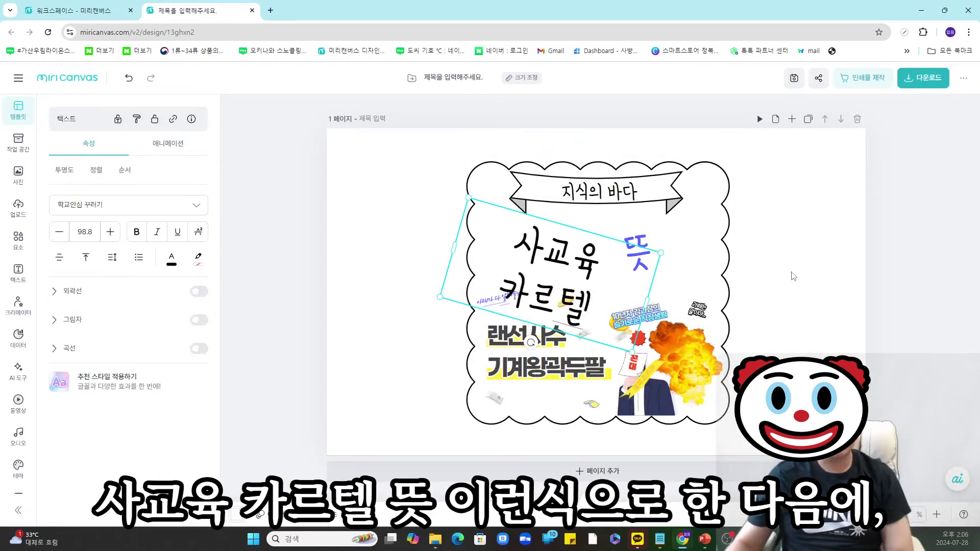
left_click(796, 275)
left_click_drag(653, 251, 678, 258)
left_click(868, 302)
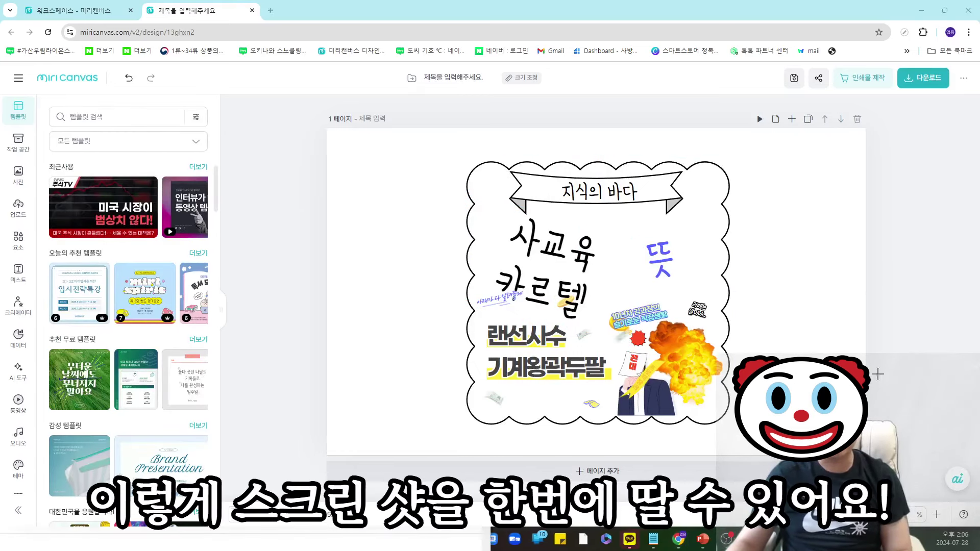
- Take a region screenshot of the finished thumbnail and paste it into the body of the Naver blog post, closing the image library
key("super+shift+s")
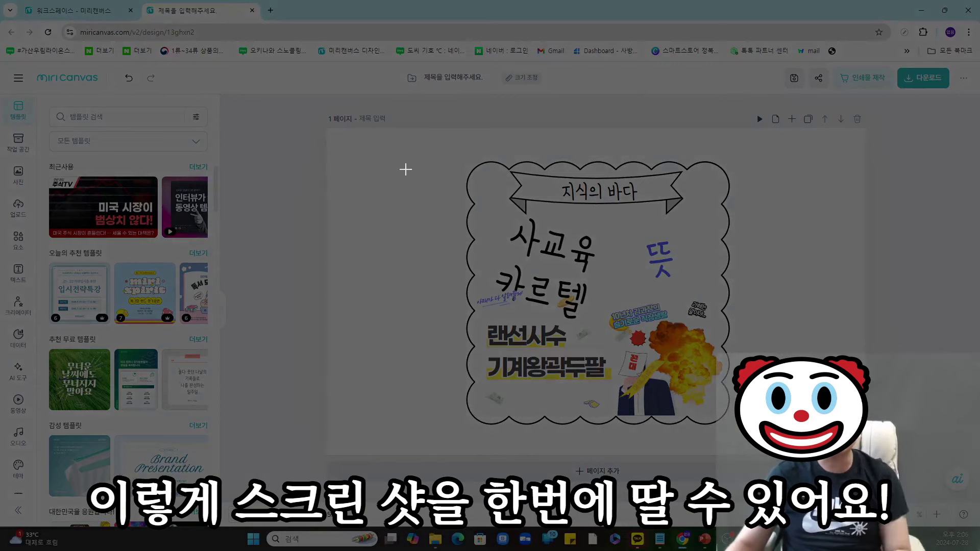
left_click_drag(336, 154, 863, 454)
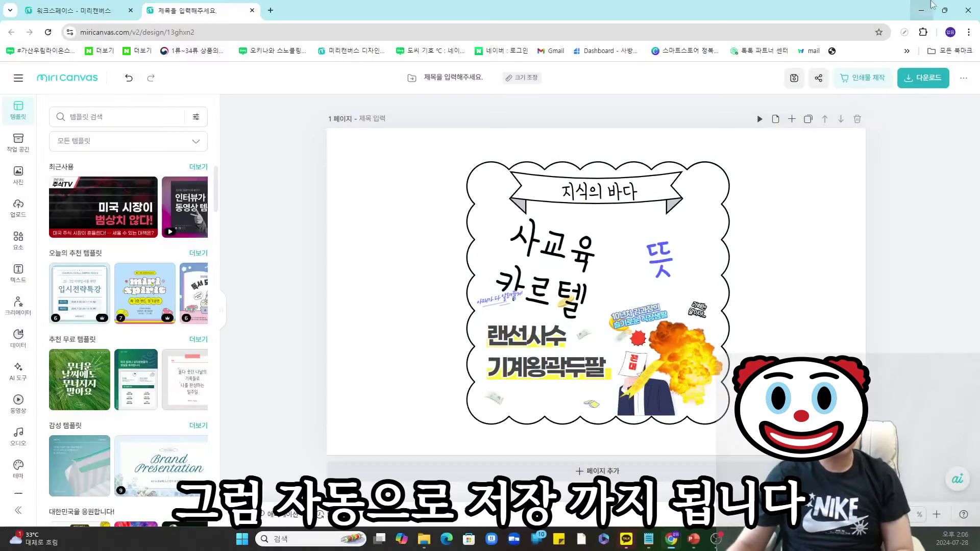
left_click(922, 14)
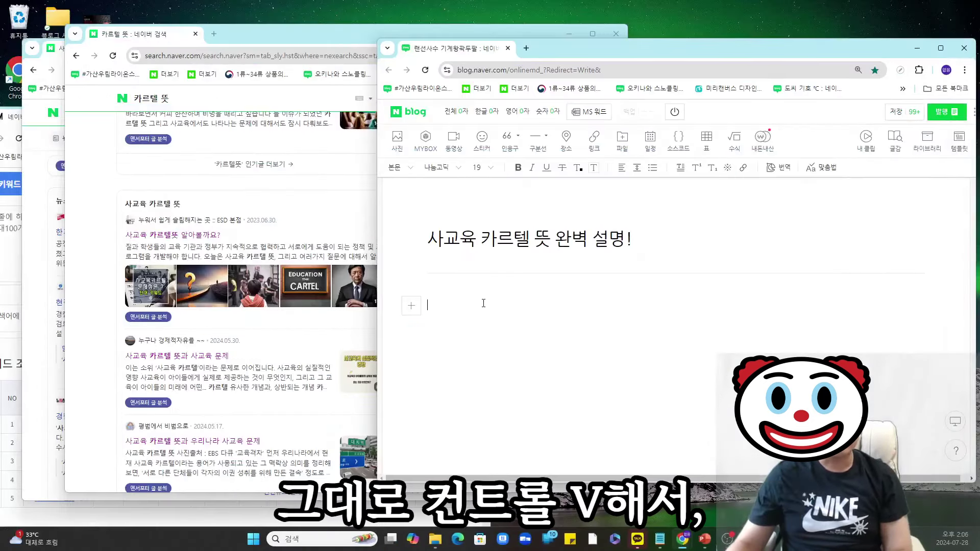
key("ctrl+v")
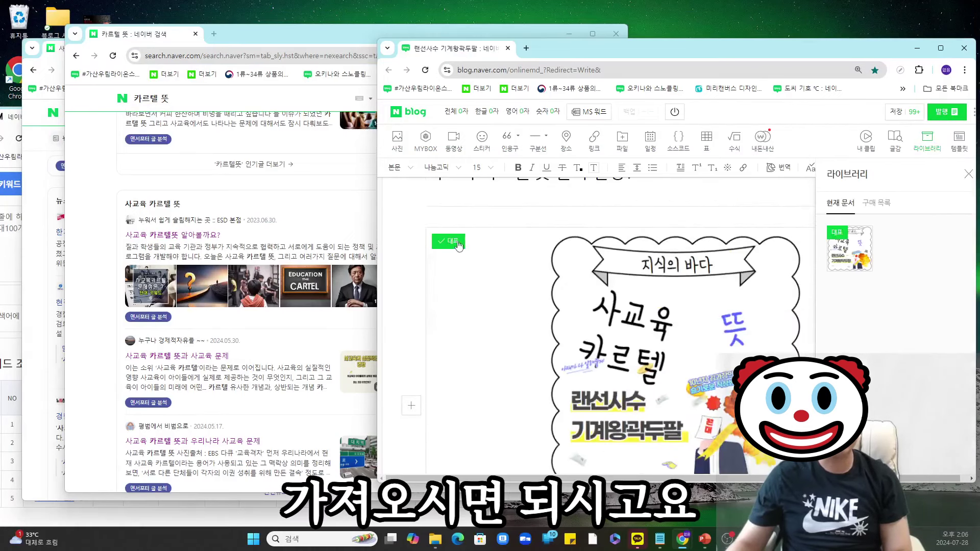
left_click(968, 174)
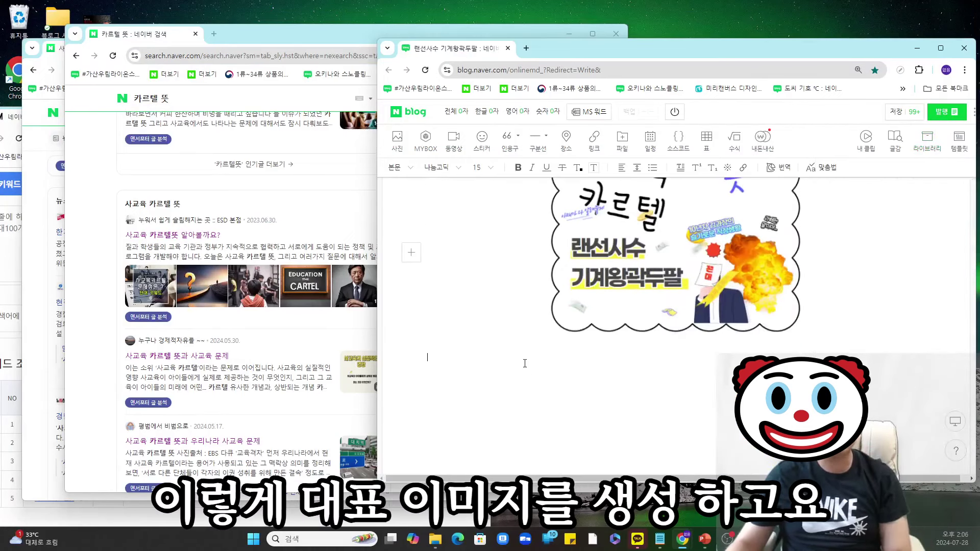
- Below the image, write a greeting with the blog nickname, followed by "오늘은 사교육 카르텔 뜻에 대해서 다루겠습니다. 대한민국에서"
scroll(528, 354, "up", 2)
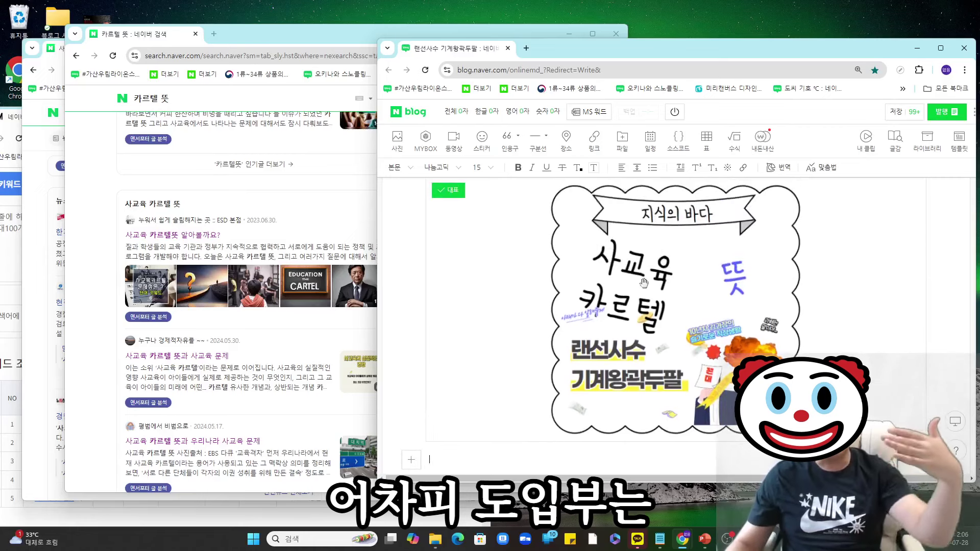
left_click_drag(632, 48, 613, 40)
scroll(726, 308, "down", 2)
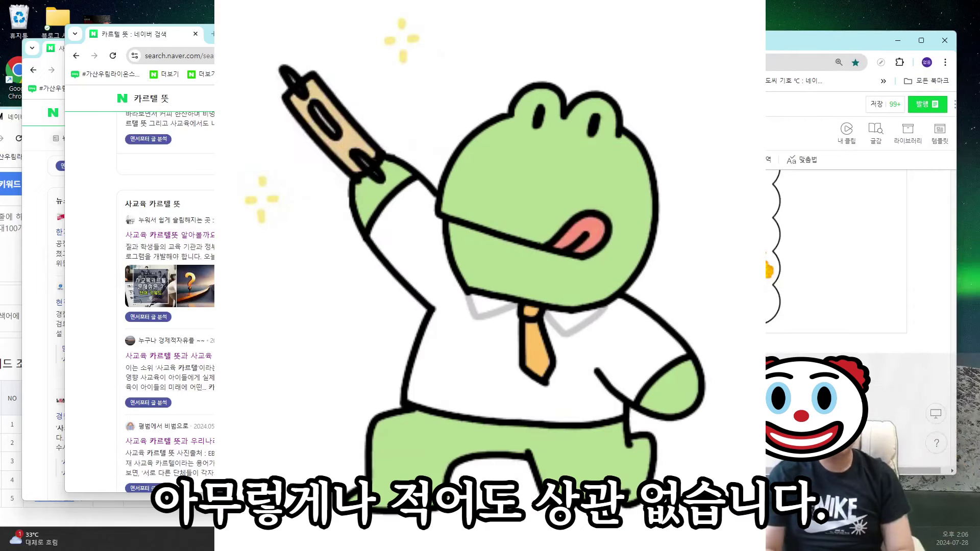
type("안녕하세요? 기계왕곽두팔입니다. 오늘은 사")
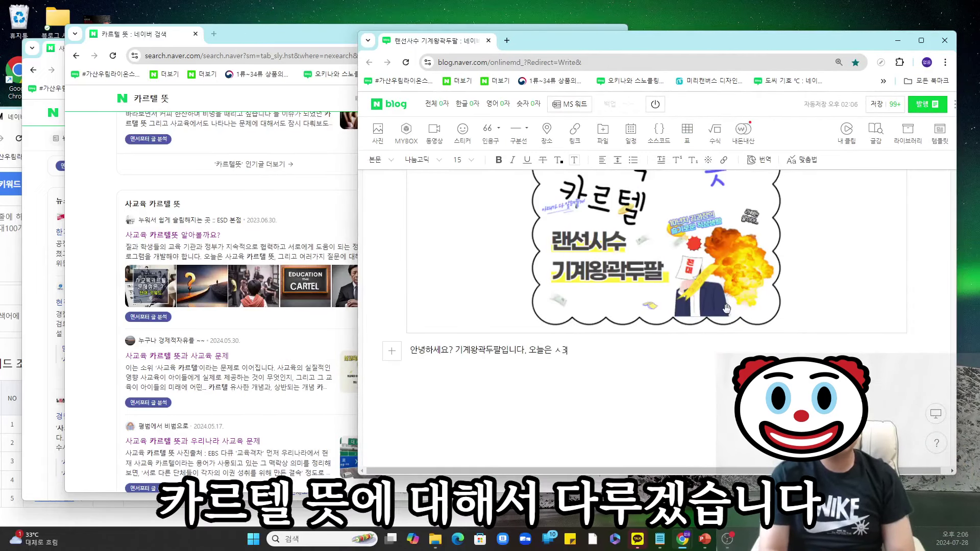
type("교육 카르텔 뜻에 대해서 다루겠습니다. 대한민국에서")
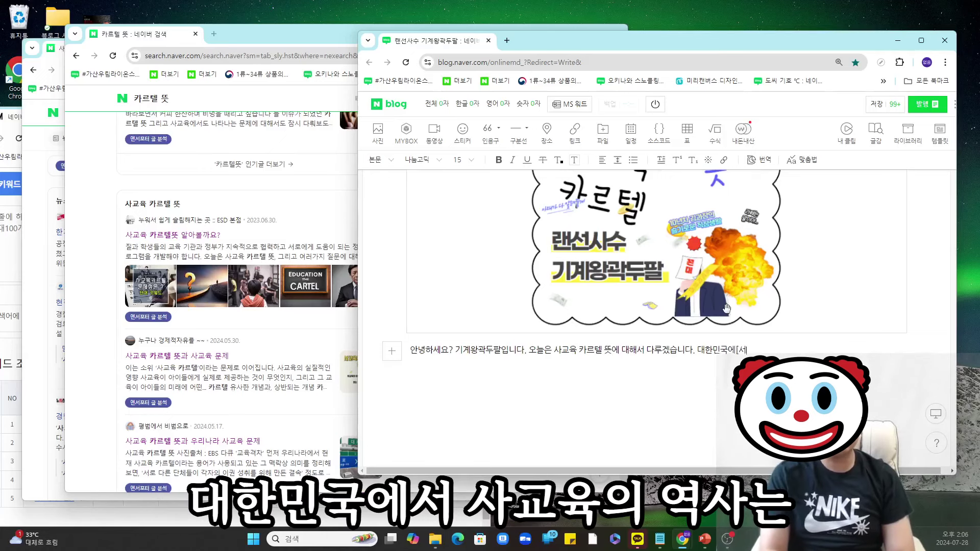
- Continue the introduction with "사교육의 역사는 상당히 깊은데요, 해당 이슈에 대해서 자세히 다루어보고자 합니다. 그럼 포스팅 시작하겠습니다"
type(" 사교육의 역사는 상당히 깊은데요, 이게")
scroll(727, 307, "down", 1)
key("BackSpace")
key("BackSpace")
type("해당 이슈에 대해서 자세히 다루어보고자 합니다. 그럼 포스팅 시작하겠습니다")
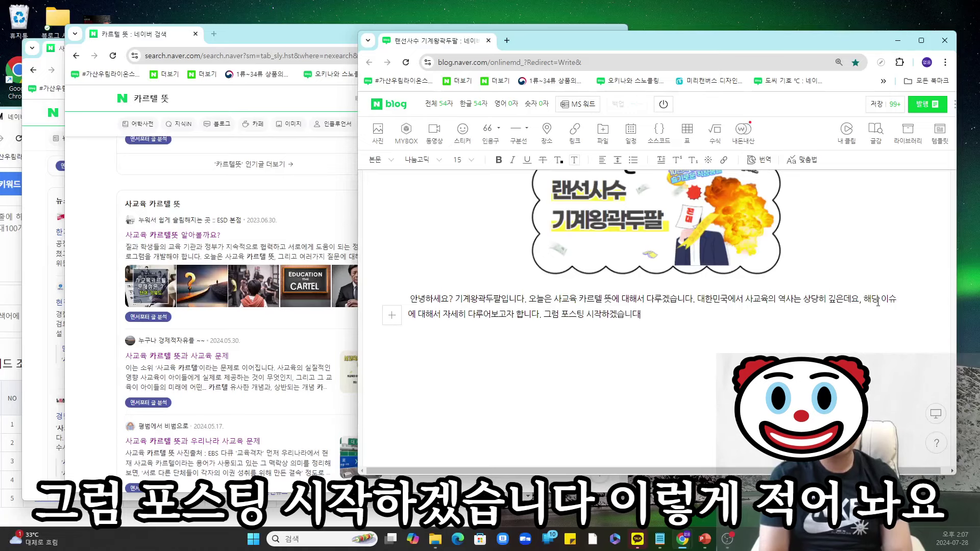
- End the introduction with an exclamation mark and add the information-only and no-copying notice stickers with a quotation block between them
key("BackSpace")
type("다!")
key("Return")
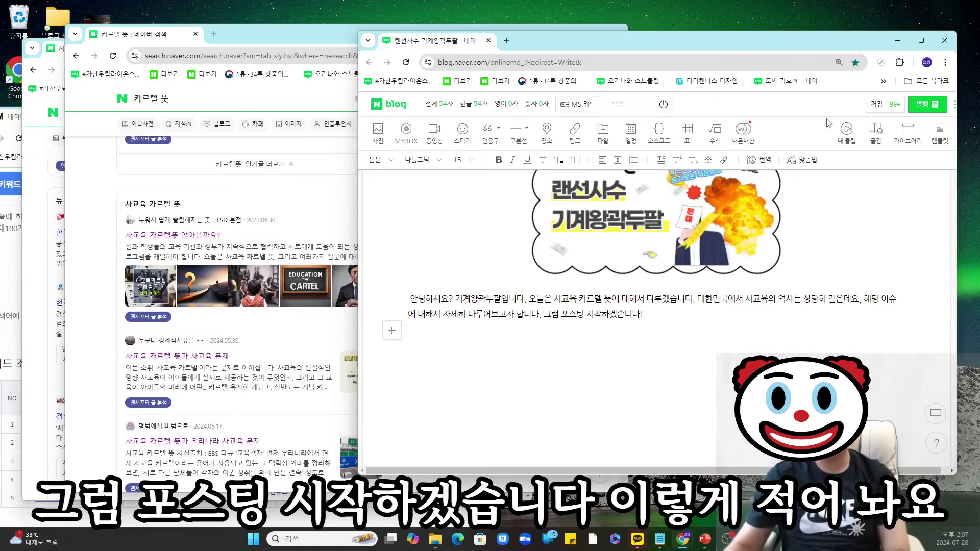
left_click(463, 134)
left_click(942, 198)
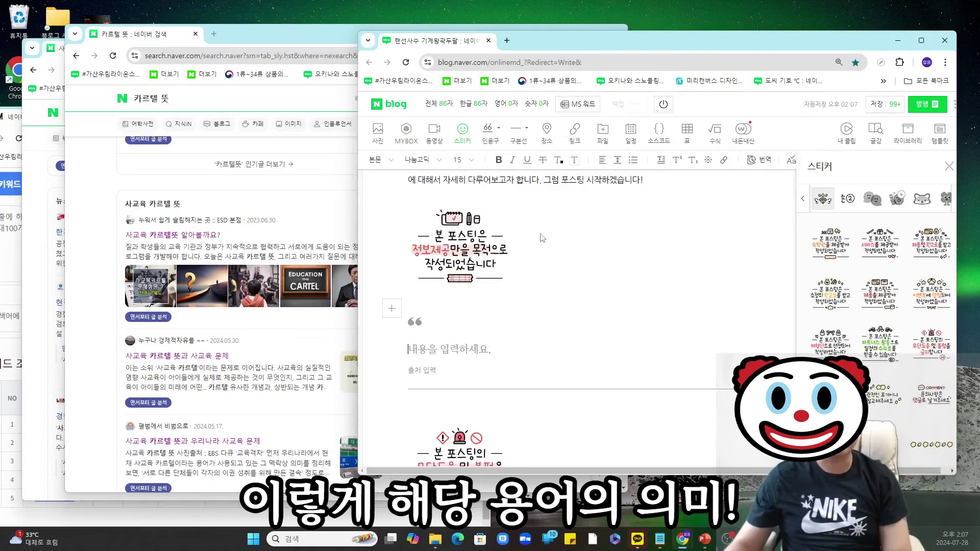
- Fill the quotation block with the heading "해당 용어의 의미" at size 24 and a "By" source line with the blog nickname, closing the stickers
type("해당 용어의 의미")
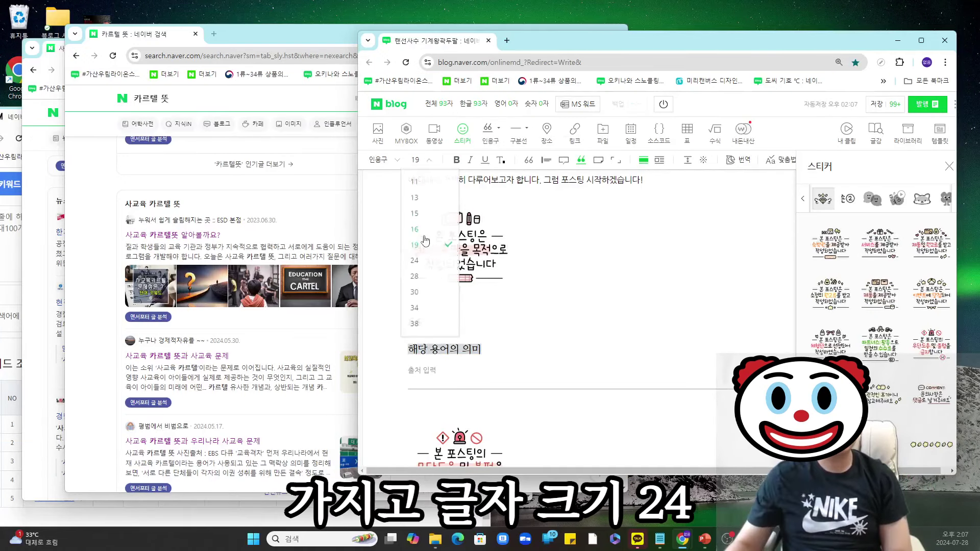
left_click(419, 265)
left_click(468, 377)
type("By기계왕곽두팔")
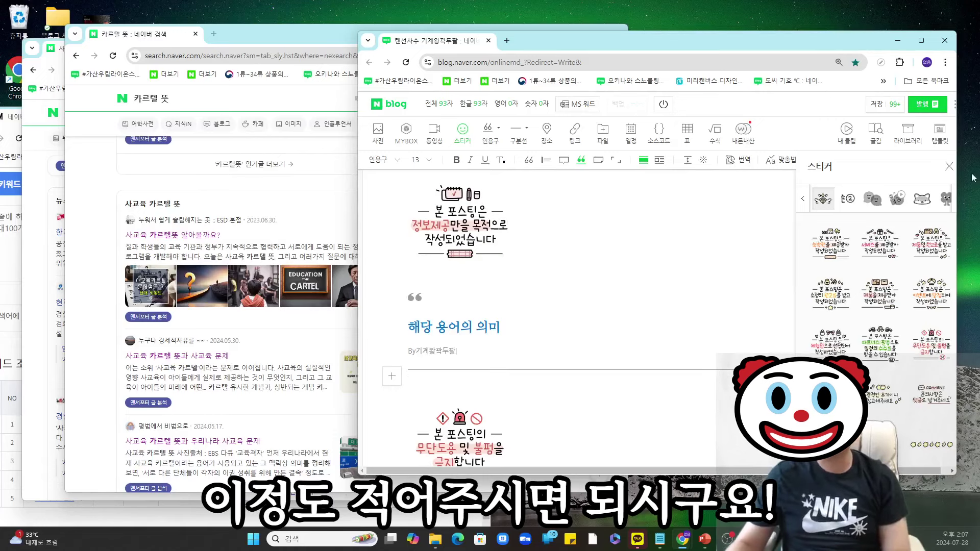
left_click(949, 166)
scroll(700, 326, "up", 2)
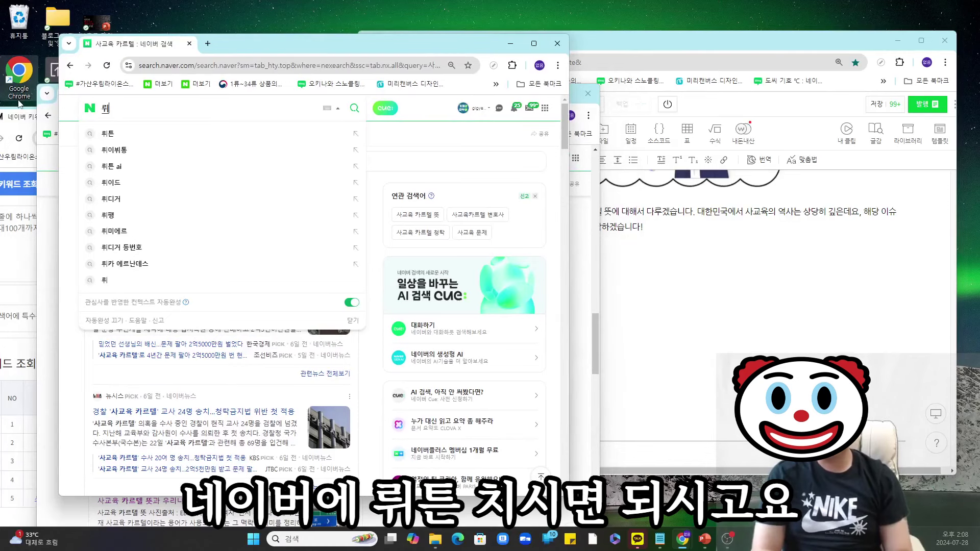
- Search Naver for 뤼튼 and open the wrtn.ai site in a maximized window
type("튼")
key("Return")
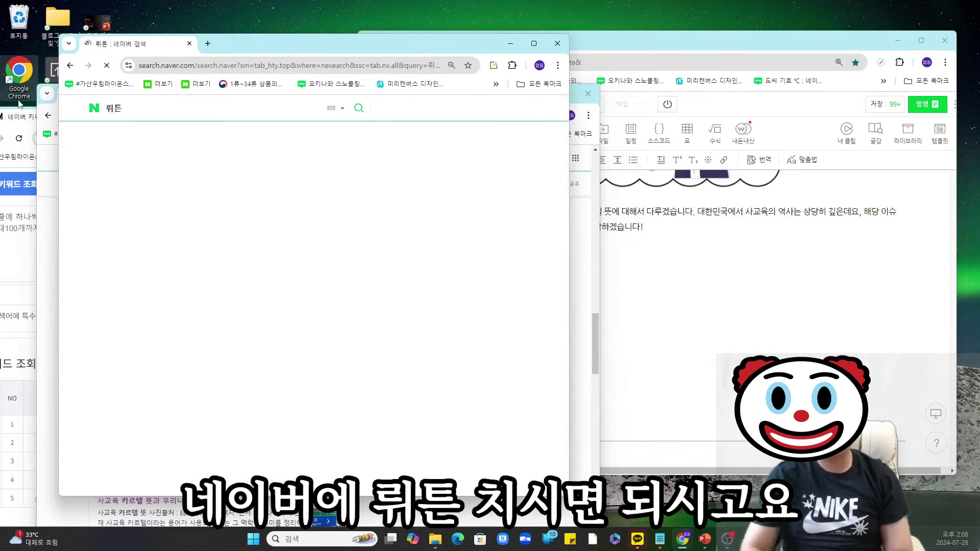
left_click(115, 153)
double_click(365, 35)
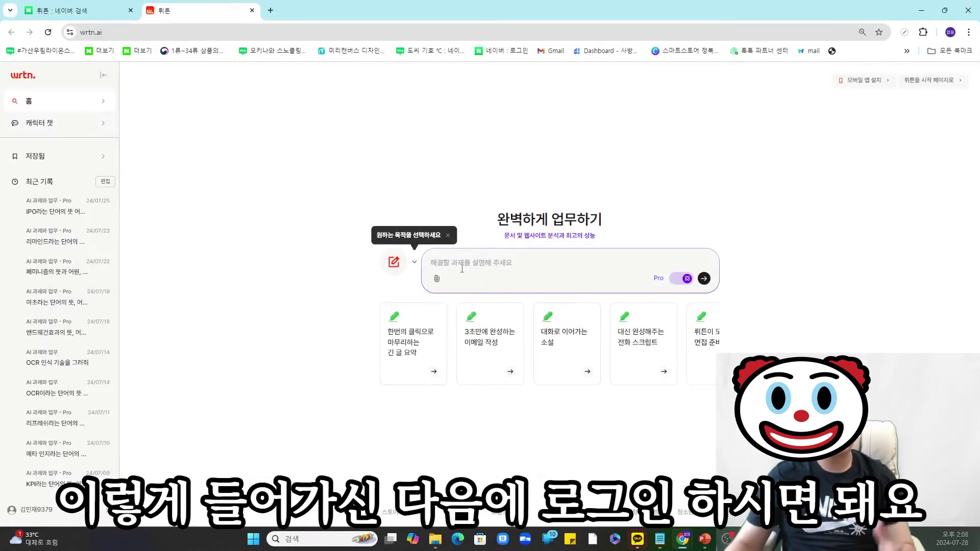
- Ask wrtn "사교육 카르텔의 뜻과, 실제 사례 다섯 가지, 장단점 세가지씩, 사교육 카르텔이 가지는 의미에 대해서 자세하게 설명해줘"
type("이")
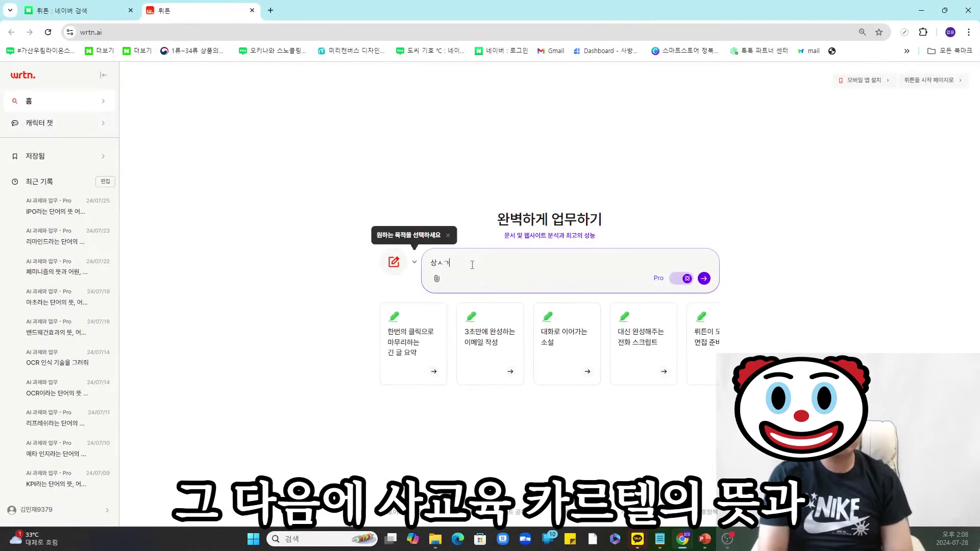
type("사교육 카르텔의 뜻과, 실제 실")
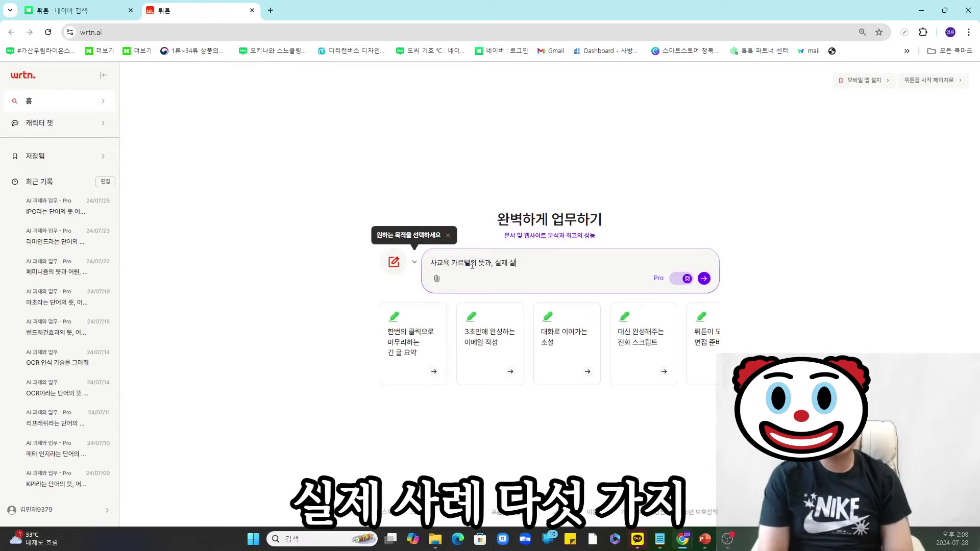
key("BackSpace")
type("사례 다섯 가지, 장")
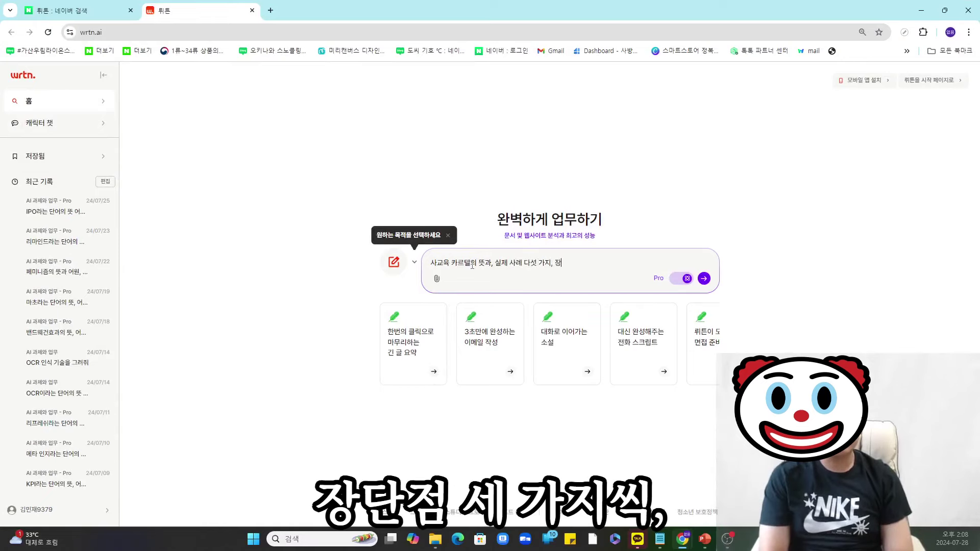
type("단점 세")
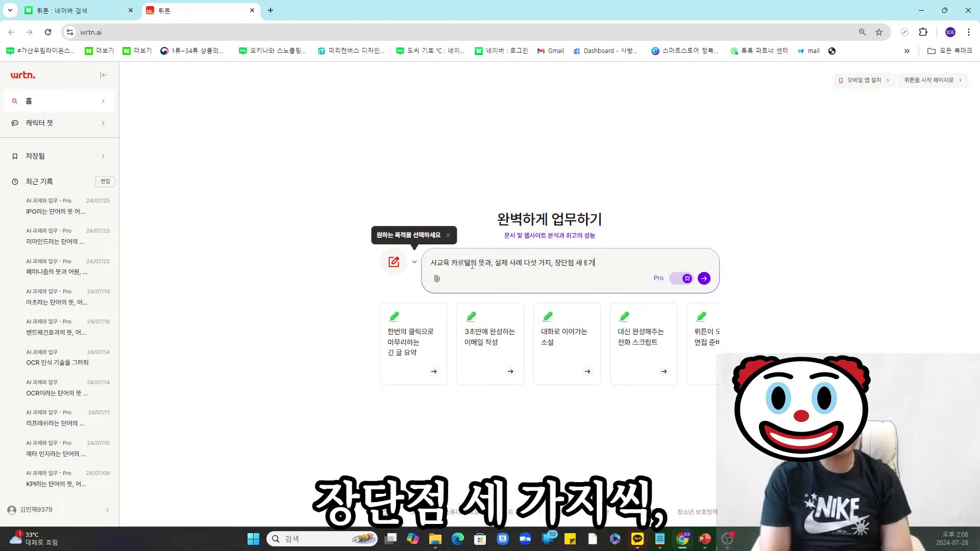
type("가지씩, 사교육 카르텔이 가지는 의미")
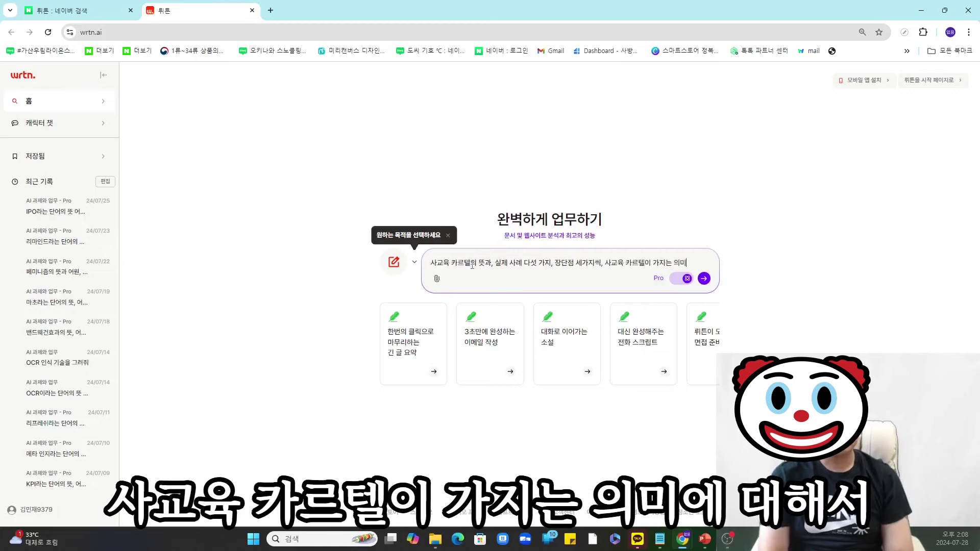
type("에 대해서 자세하게 설")
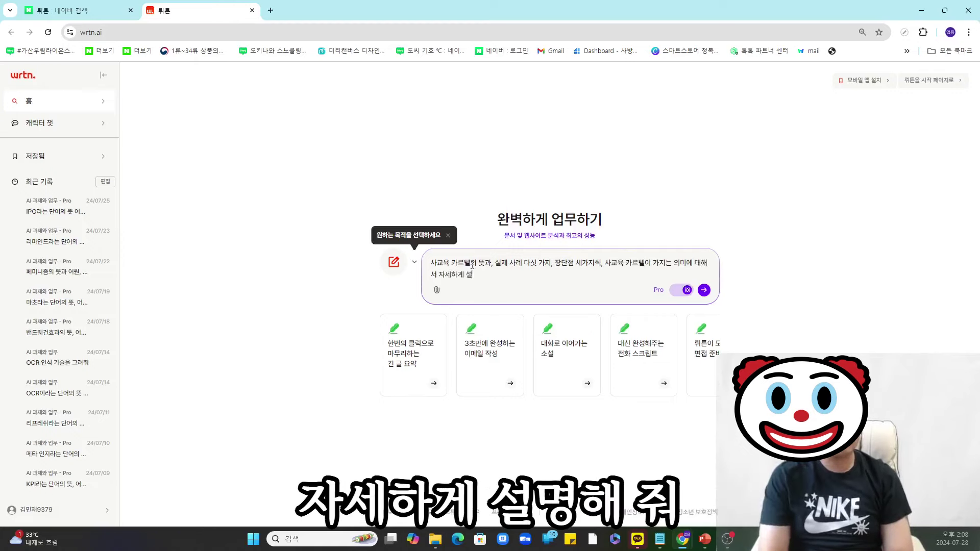
type("명해 줘")
key("Return")
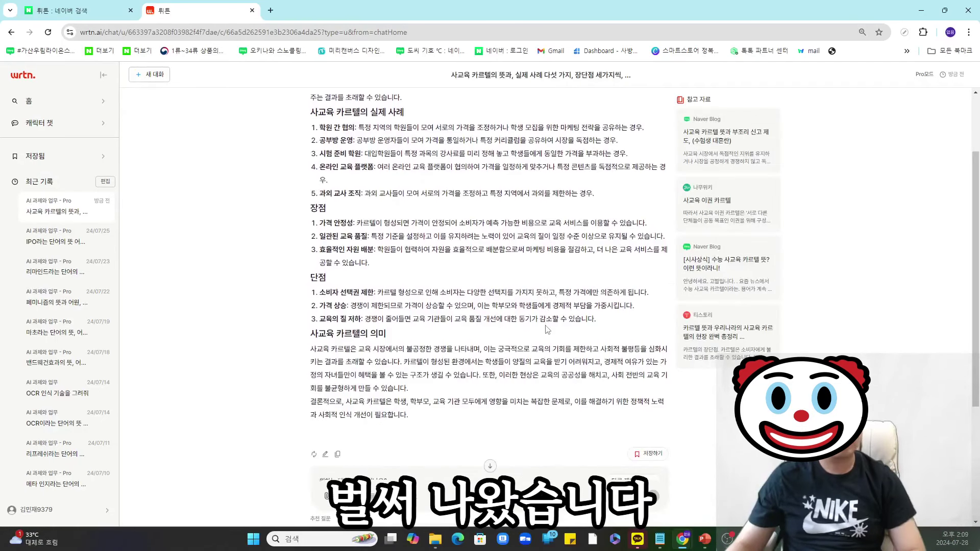
- Copy wrtn's whole answer on 사교육 카르텔 and paste it into Notepad as plain text
scroll(616, 242, "up", 2)
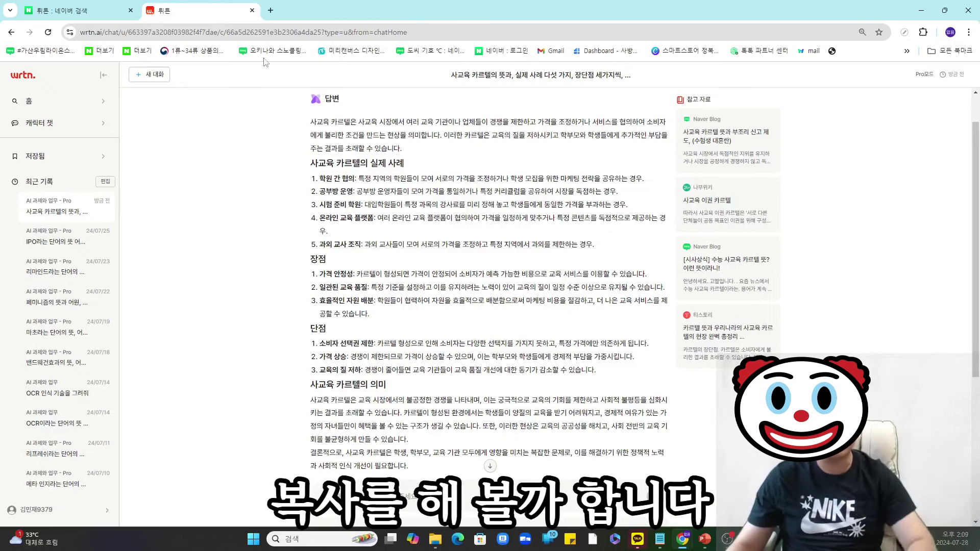
left_click_drag(310, 118, 408, 367)
key("ctrl+c")
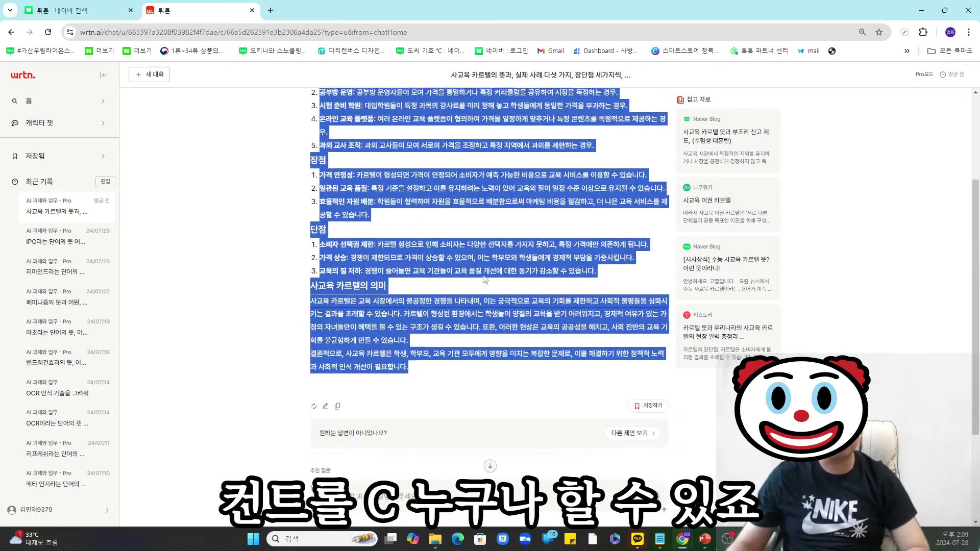
scroll(485, 280, "up", 2)
key("super")
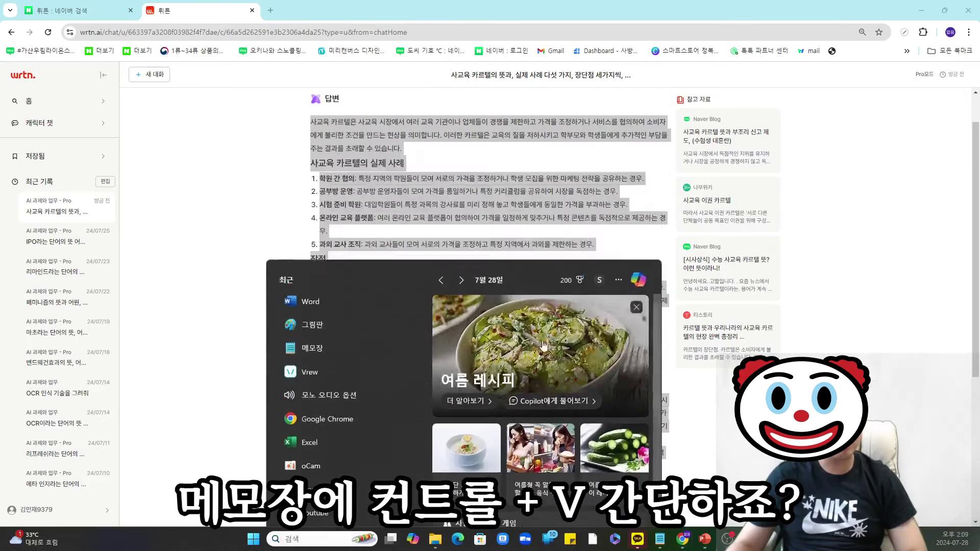
left_click(312, 349)
key("ctrl+v")
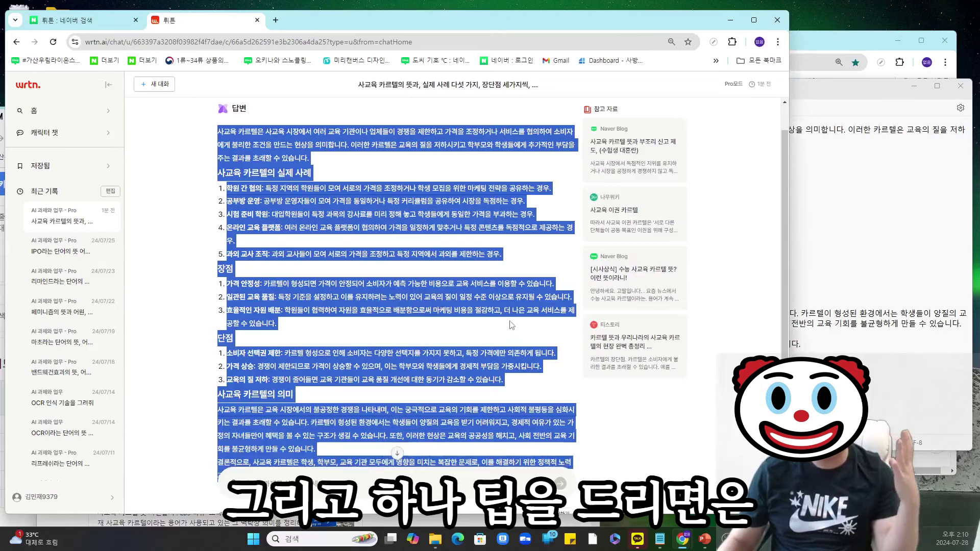
- Review how the wrtn question asks for five cases and three pros and cons, and how the answer is sectioned accordingly
left_click(511, 324)
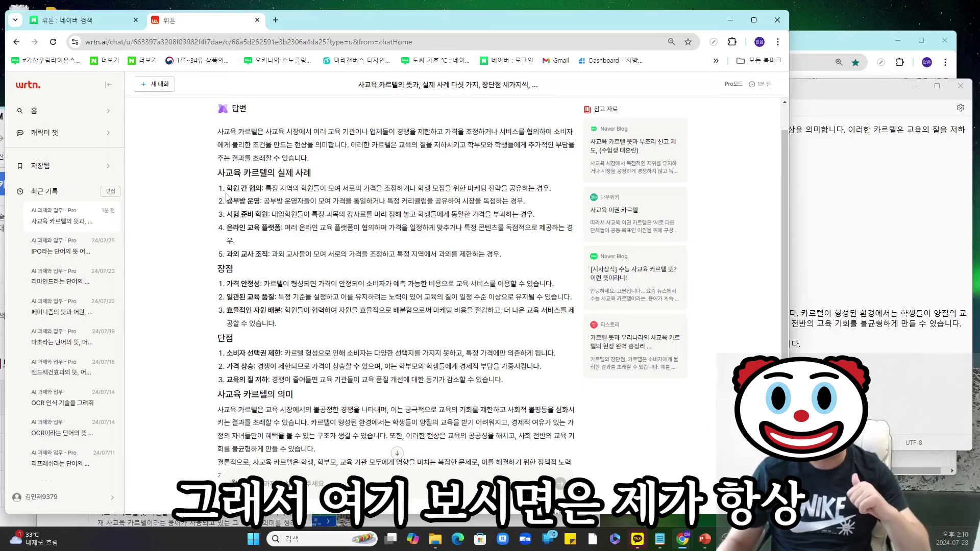
scroll(312, 245, "up", 1)
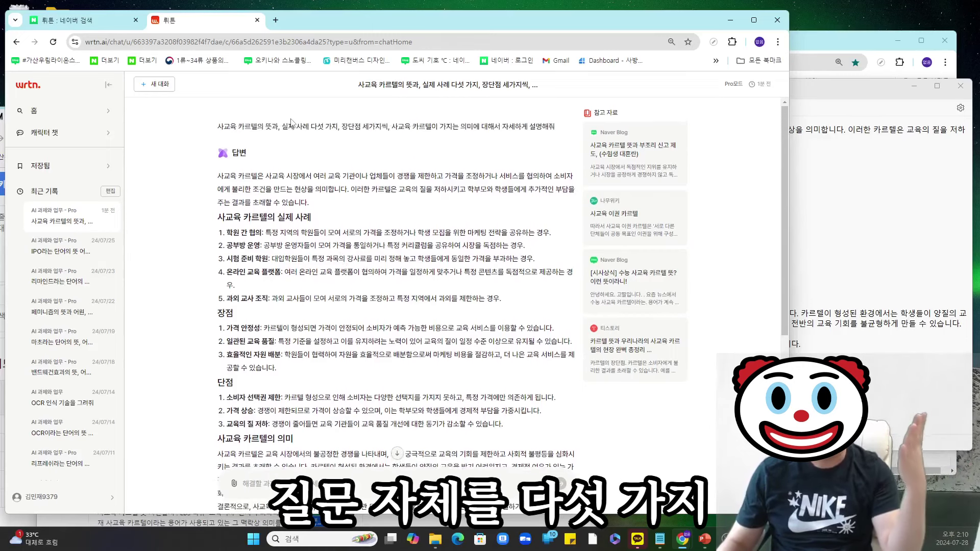
left_click_drag(291, 122, 368, 129)
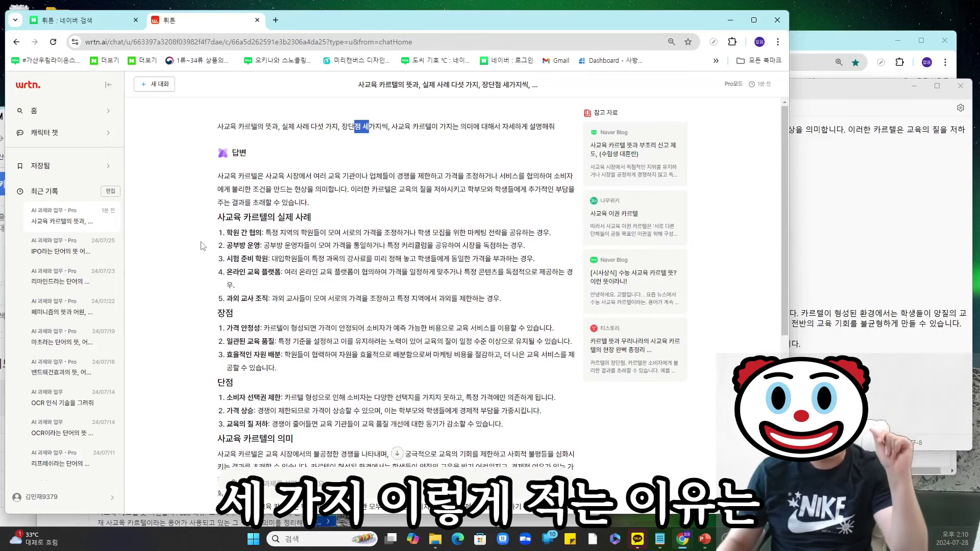
left_click_drag(225, 217, 262, 244)
left_click_drag(228, 299, 249, 298)
left_click_drag(241, 233, 282, 425)
left_click(347, 388)
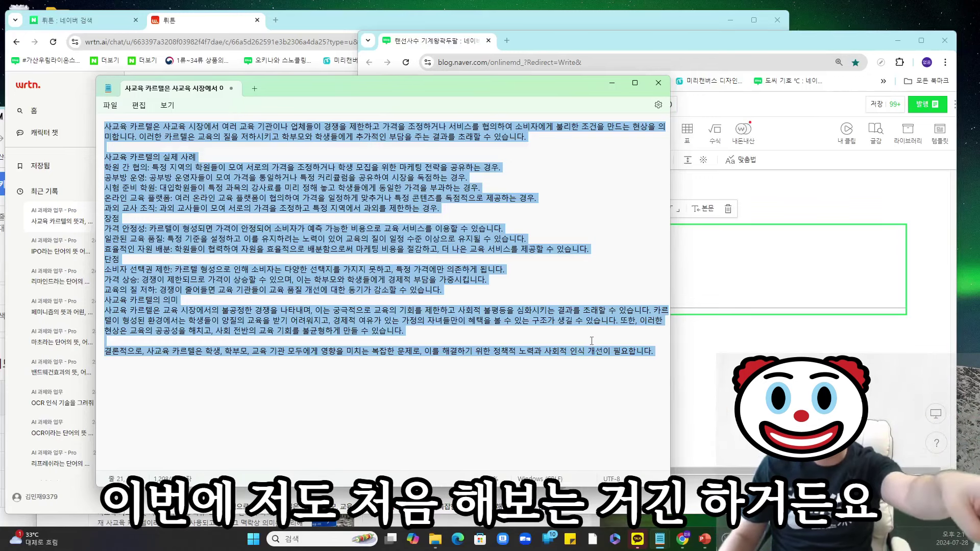
- Copy all the text from Notepad and paste it into the Naver blog post below the "해당 용어의 의미" heading
left_click_drag(659, 353, 76, 124)
key("ctrl+c")
left_click(679, 333)
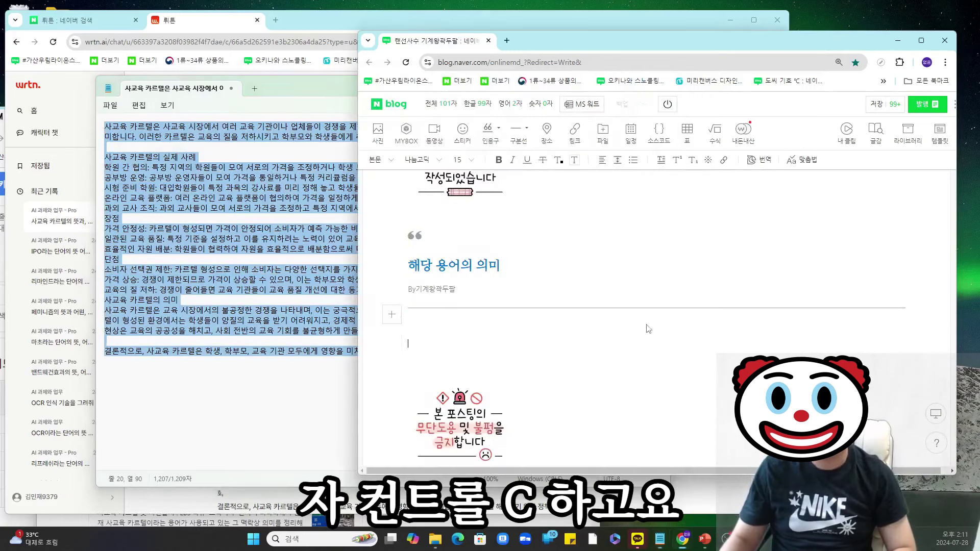
key("ctrl+v")
scroll(542, 217, "up", 5)
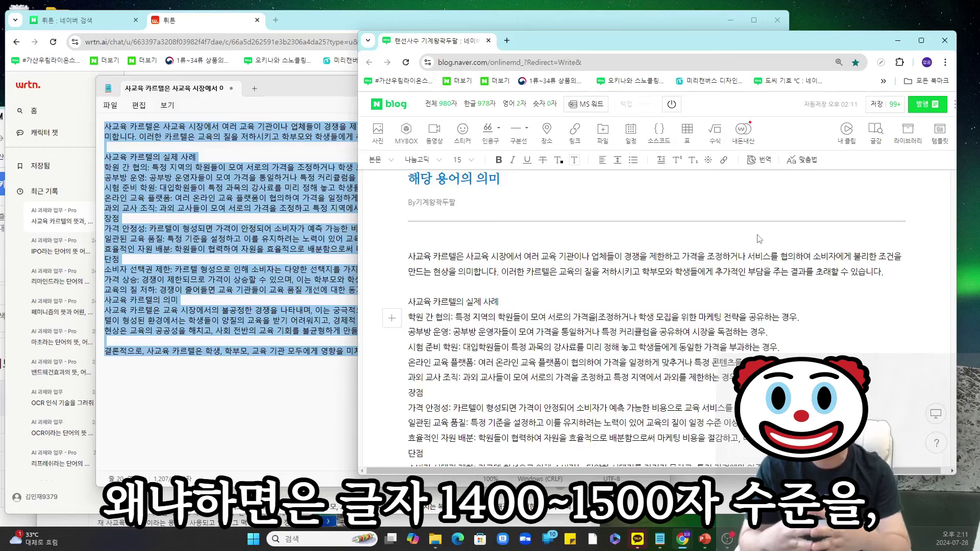
- Check the pasted blog text against the topics named in the wrtn question: meaning, actual cases, pros and cons, and significance
left_click(299, 269)
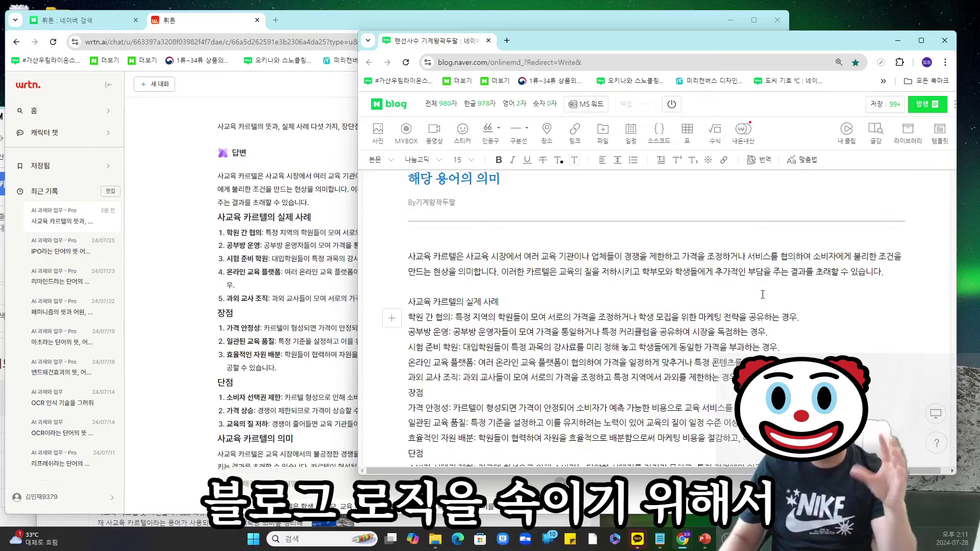
scroll(787, 312, "up", 3)
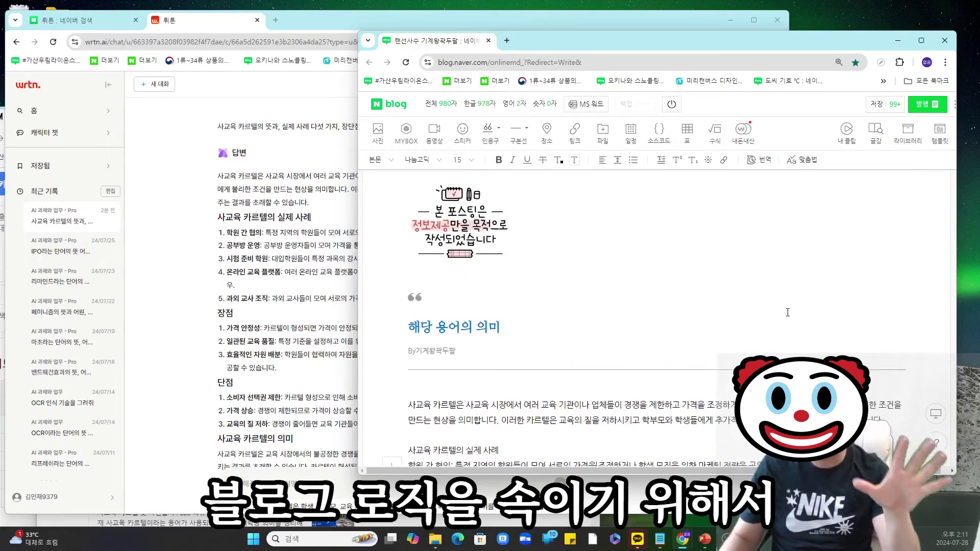
scroll(803, 327, "down", 4)
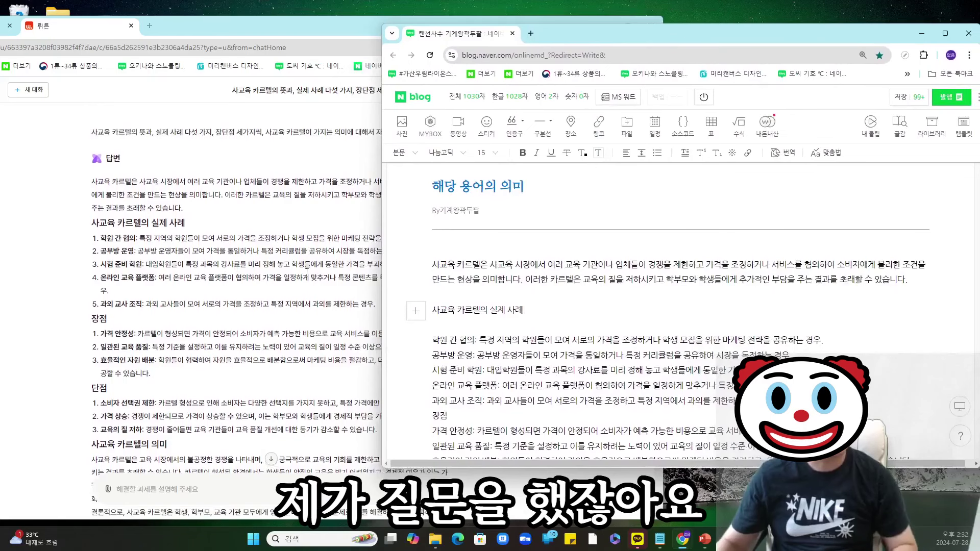
left_click(231, 226)
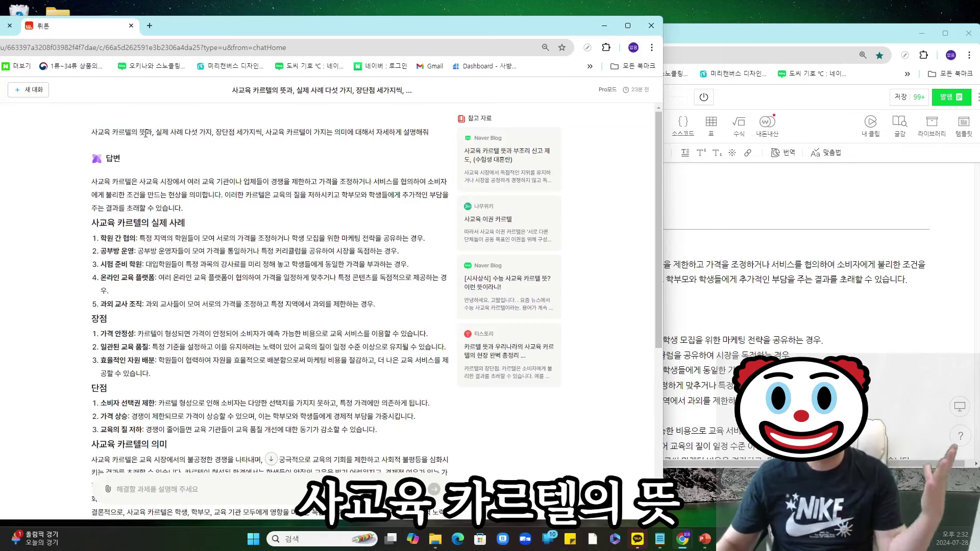
left_click_drag(146, 134, 245, 135)
left_click_drag(306, 134, 353, 134)
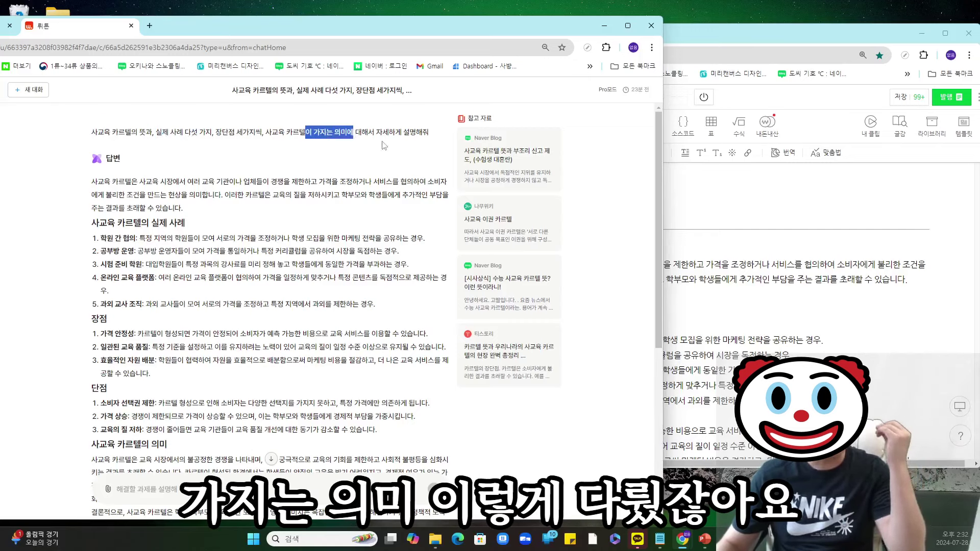
- Narrow the wrtn window, duplicate the quotation heading below "사교육 카르텔의 실제 사례" in the post, and retitle the copy "실제 사례 다섯 가지"
left_click_drag(662, 200, 578, 199)
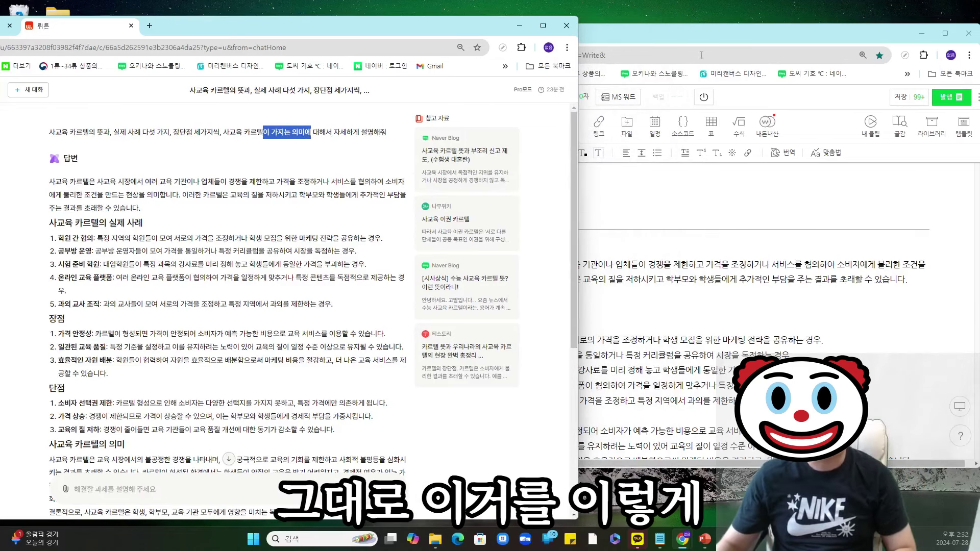
left_click(589, 170)
left_click(519, 199)
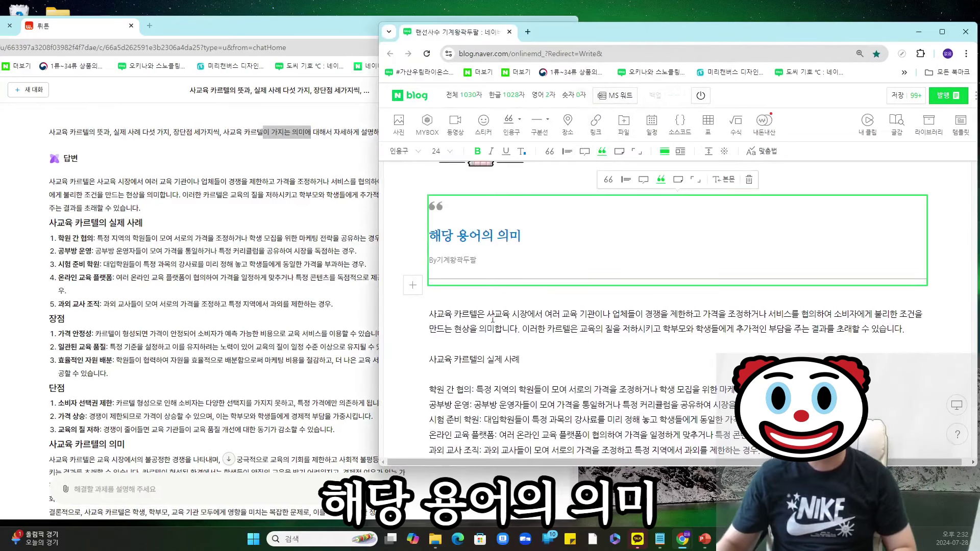
left_click(471, 366)
key("ctrl+v")
triple_click(568, 263)
type("실제 살")
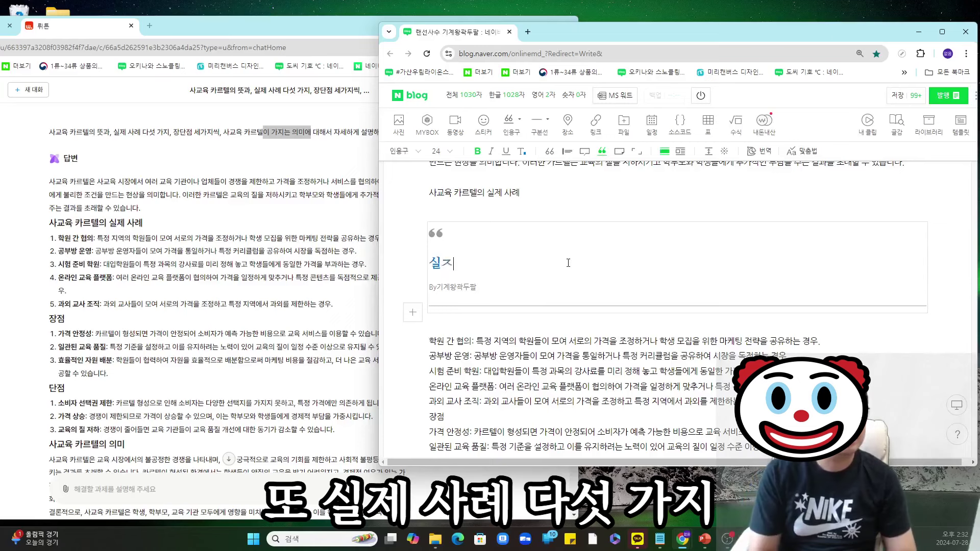
type("례 다섯 가지")
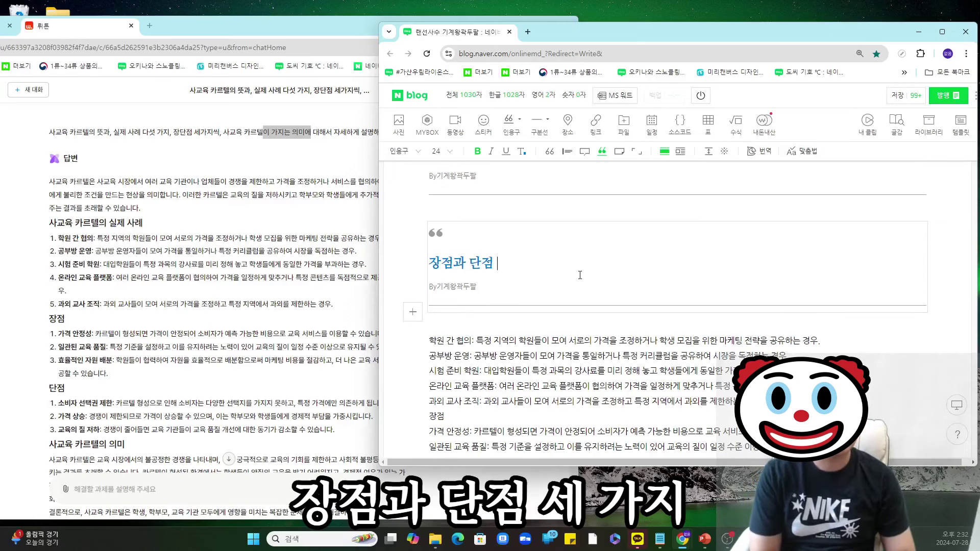
- Complete the second quotation heading as "장점과 단점 세 가지" and title the following one "해당 용어가 가지는 의미"
type("세 가지")
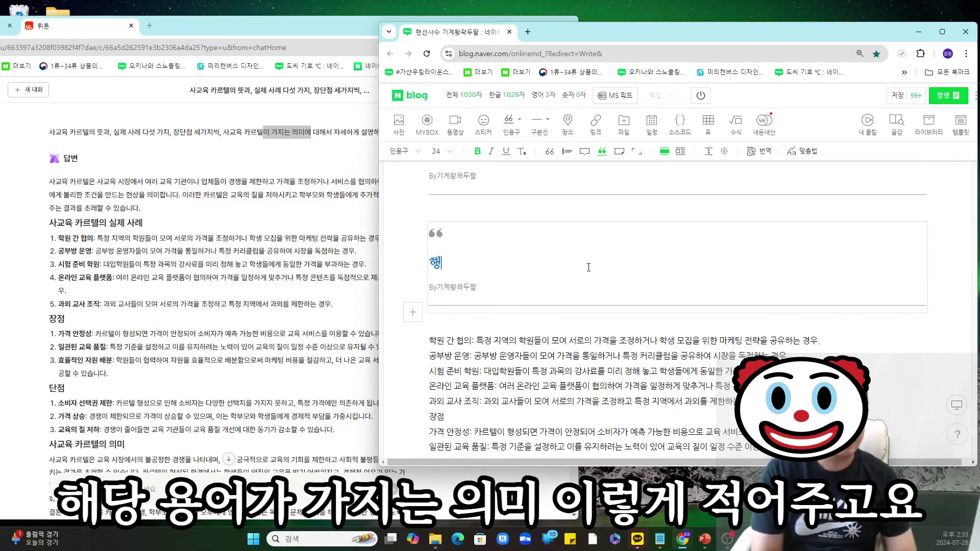
type("당 용어가 가지느")
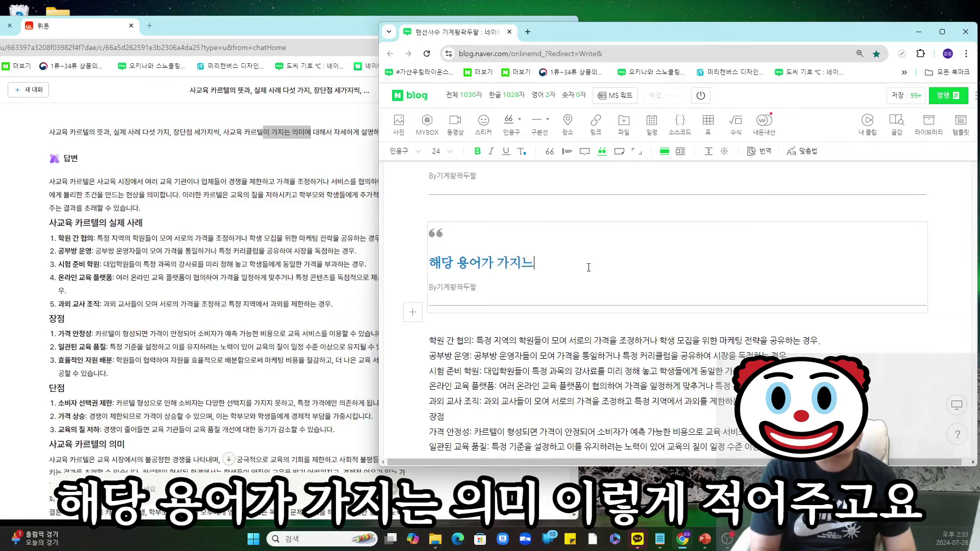
type("는 의미")
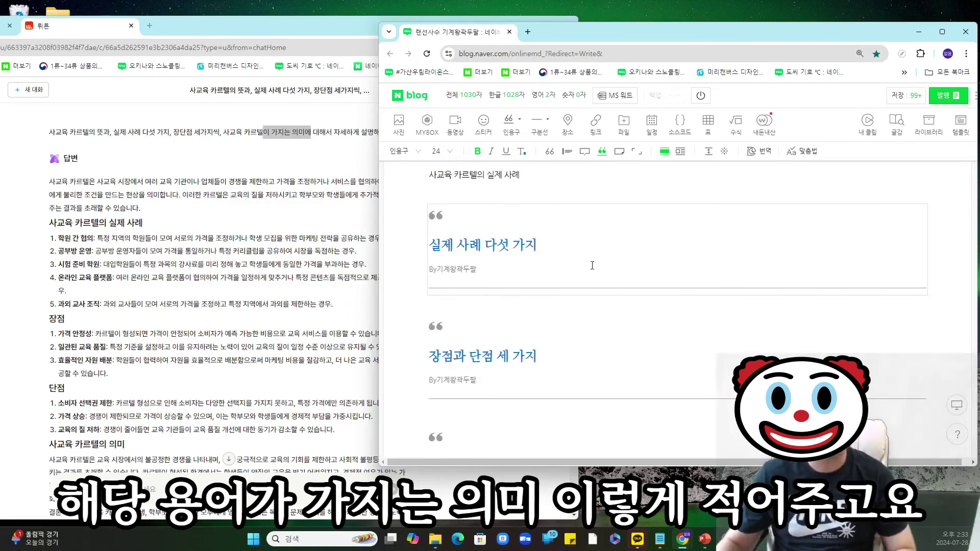
- Examine the wording of the keyword "사교육 카르텔 뜻" in the post title, highlighting the whole keyword and its "사교육 카르텔" part
scroll(561, 255, "up", 10)
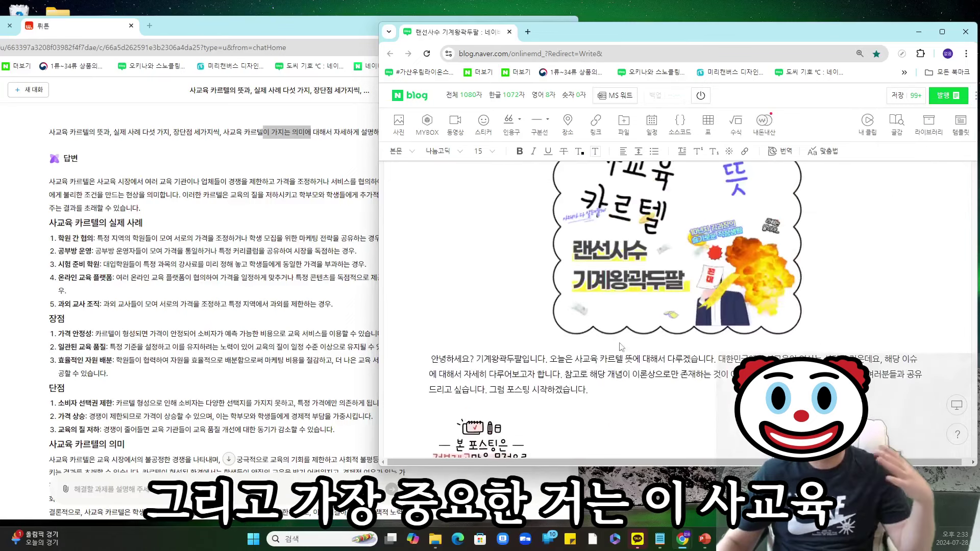
left_click(542, 236)
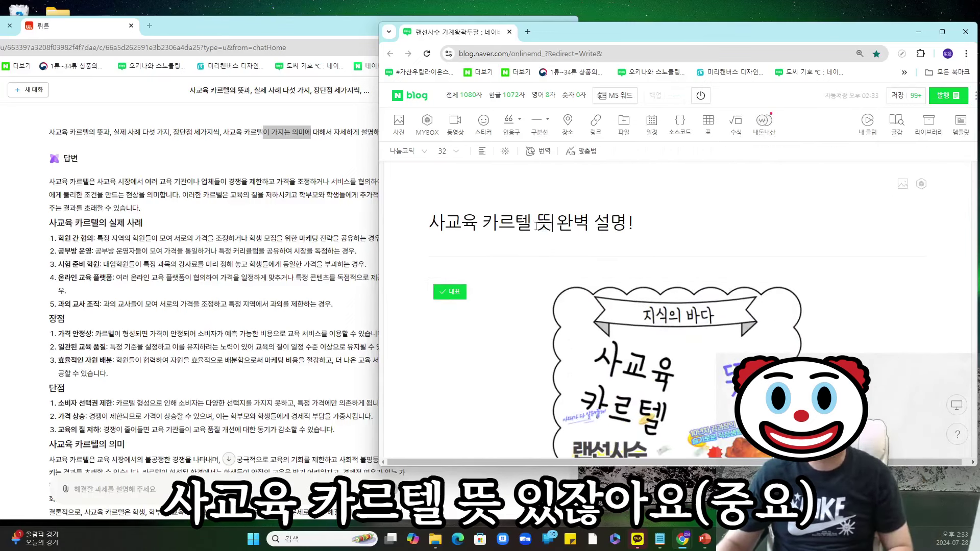
key("shift+Left")
key("shift+Left")
key("shift+Left")
key("shift+Left")
key("shift+Left")
key("shift+Left")
key("shift+Left")
key("shift+Left")
key("shift+Left")
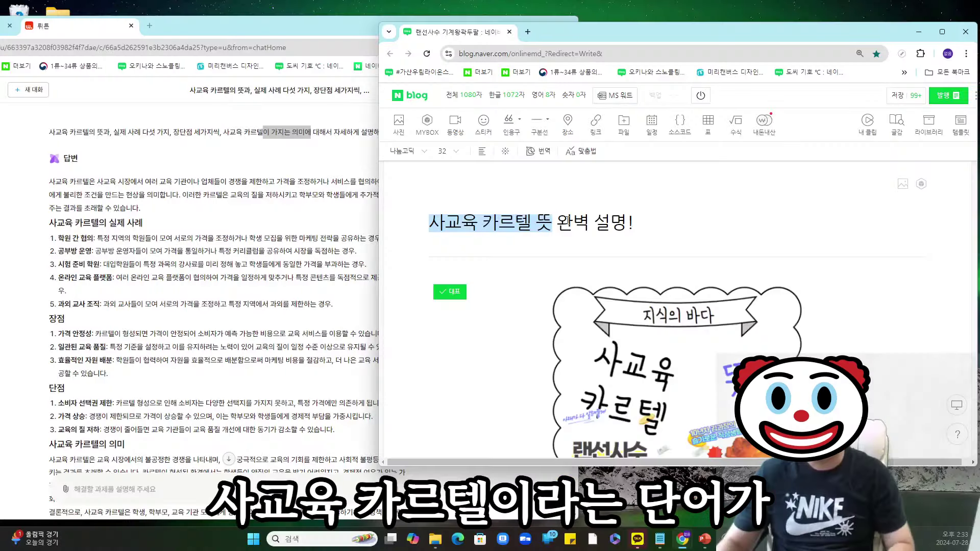
left_click(571, 223)
left_click_drag(531, 223, 433, 218)
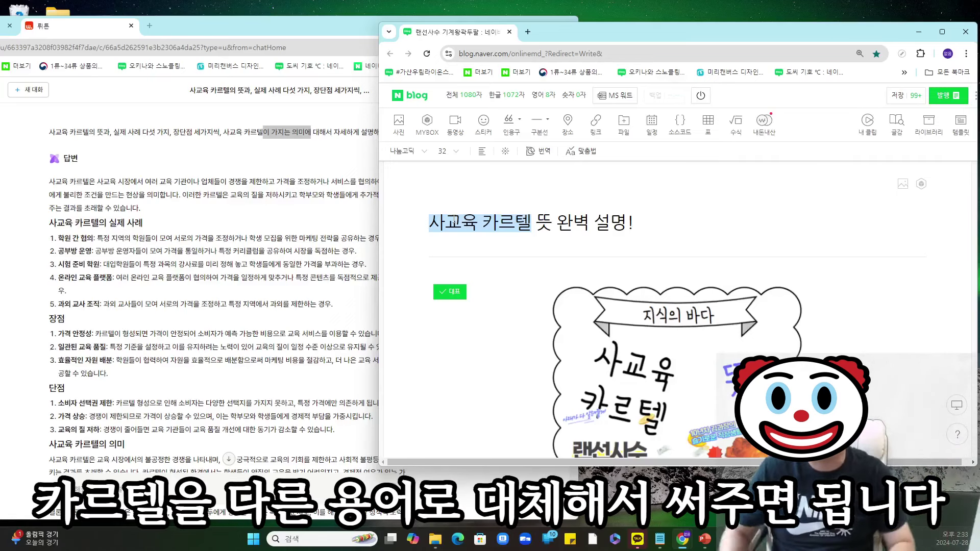
- Copy "사교육 카르텔" from the post title and search the page for it
left_click(542, 218)
left_click_drag(539, 225, 431, 224)
key("ctrl+c")
key("ctrl+f")
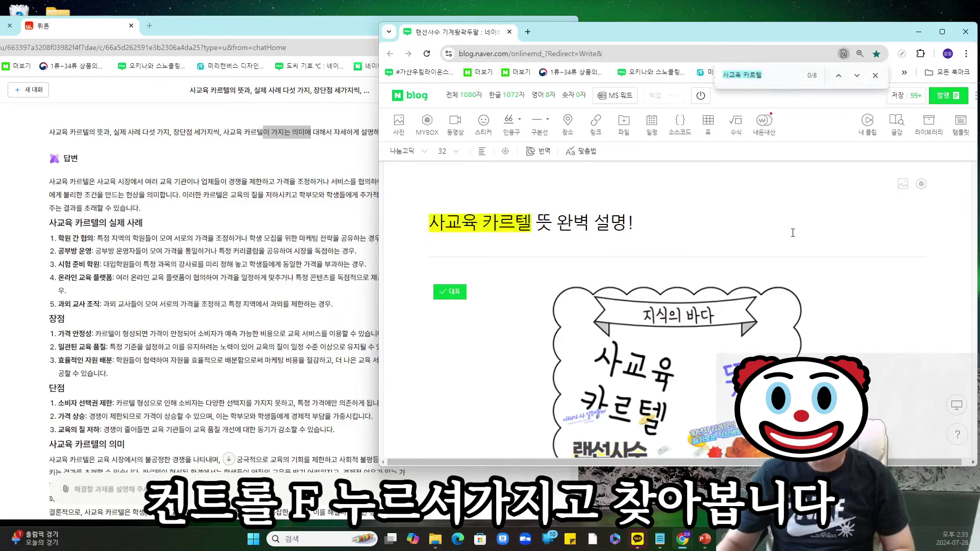
key("ctrl+v")
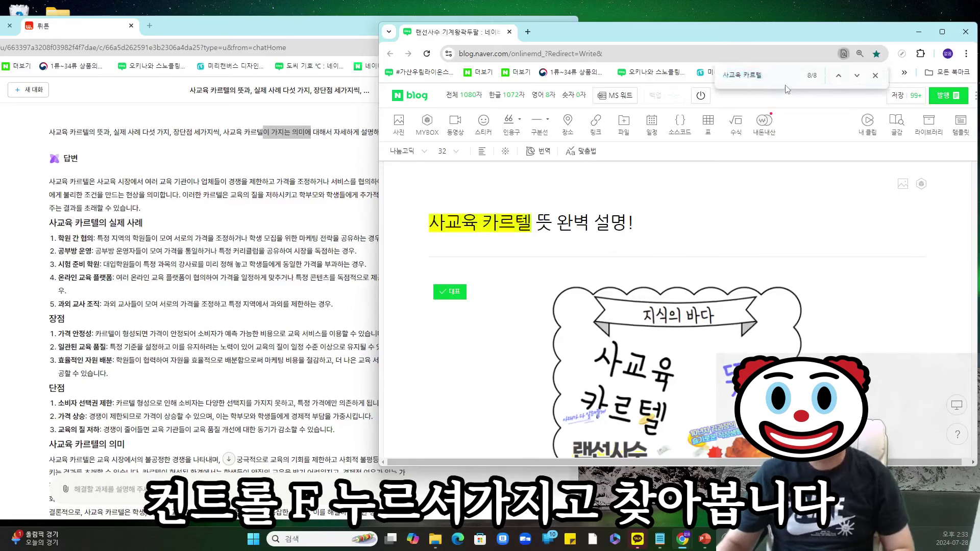
- Go through every occurrence of "사교육 카르텔" in the post to check how often it is repeated
left_click(857, 77)
left_click(856, 77)
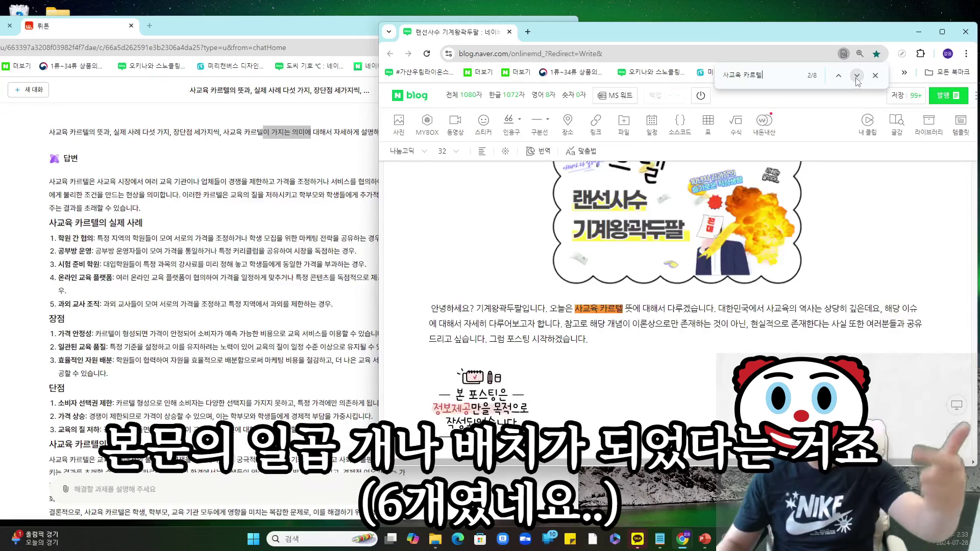
left_click(856, 77)
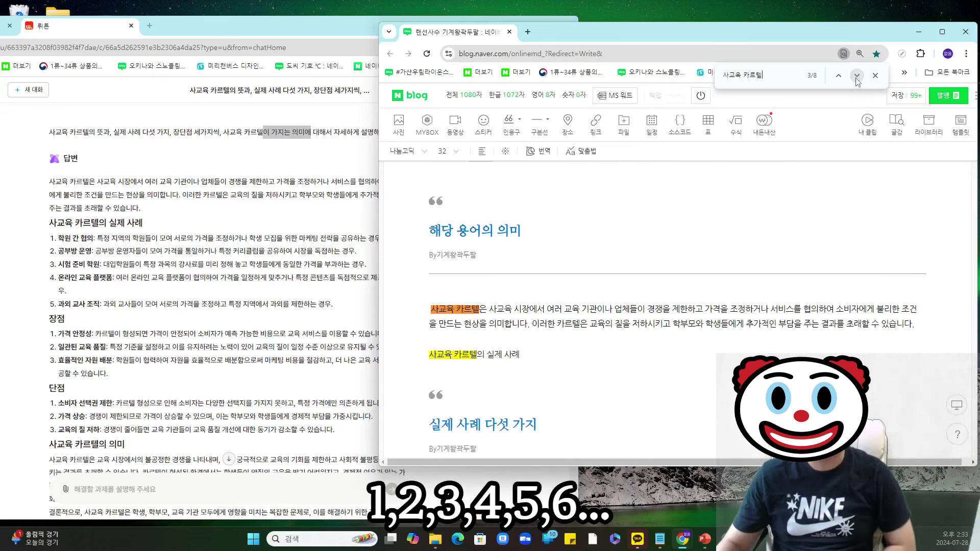
left_click(857, 77)
left_click(856, 76)
left_click(857, 76)
left_click(857, 77)
left_click(857, 76)
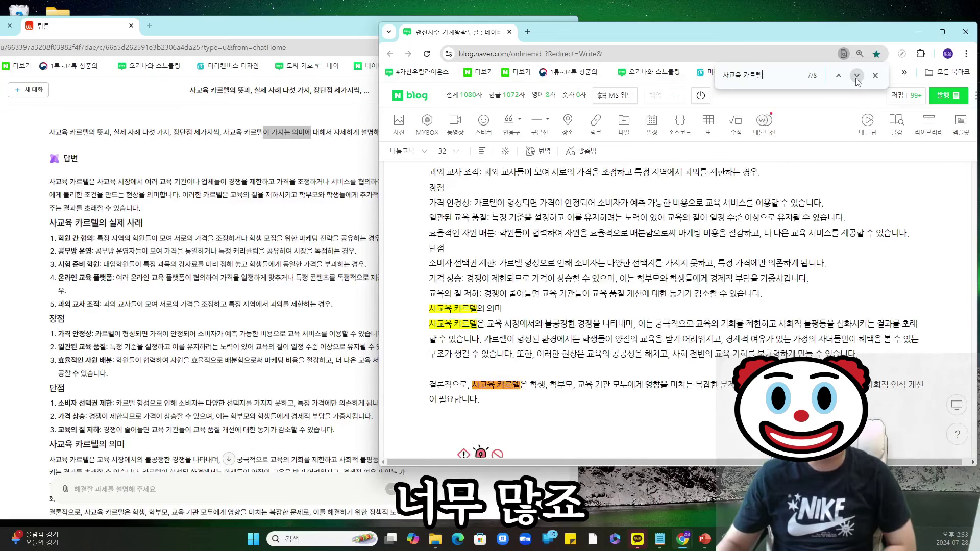
left_click(856, 77)
left_click(857, 76)
left_click(857, 76)
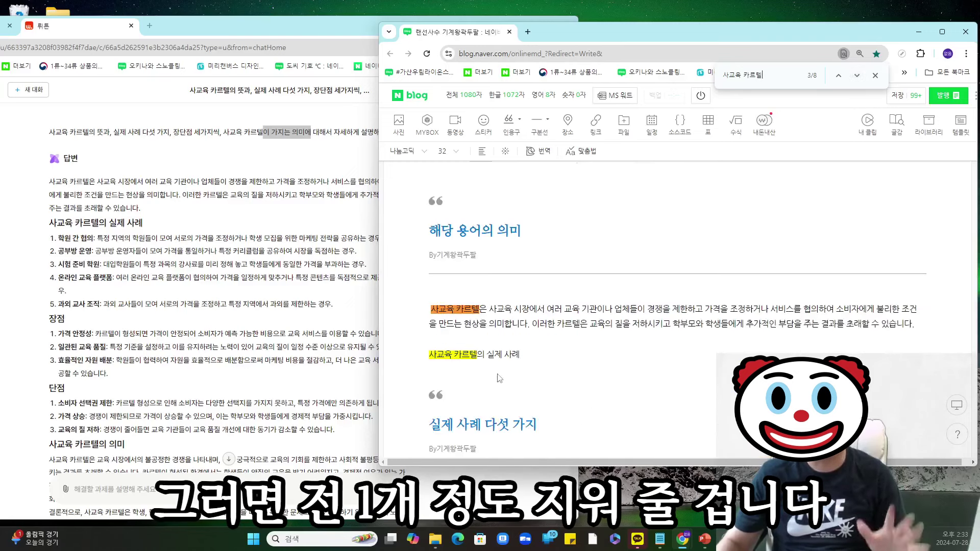
- Delete the line "사교육 카르텔의 실제 사례" above the "실제 사례 다섯 가지" heading
triple_click(498, 354)
type("새")
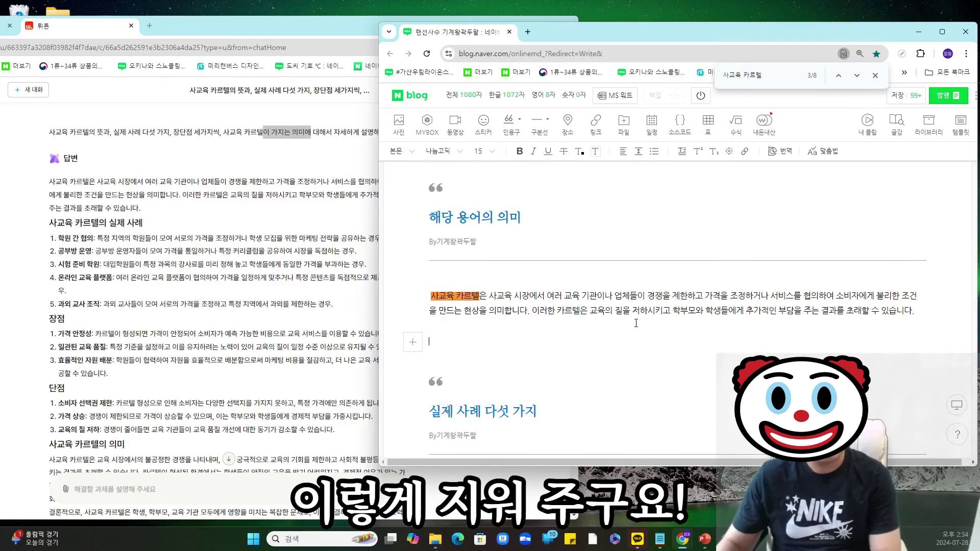
key("BackSpace")
- Recount the occurrences of "사교육 카르텔" from the title through the body, and close the page search
scroll(623, 306, "up", 10)
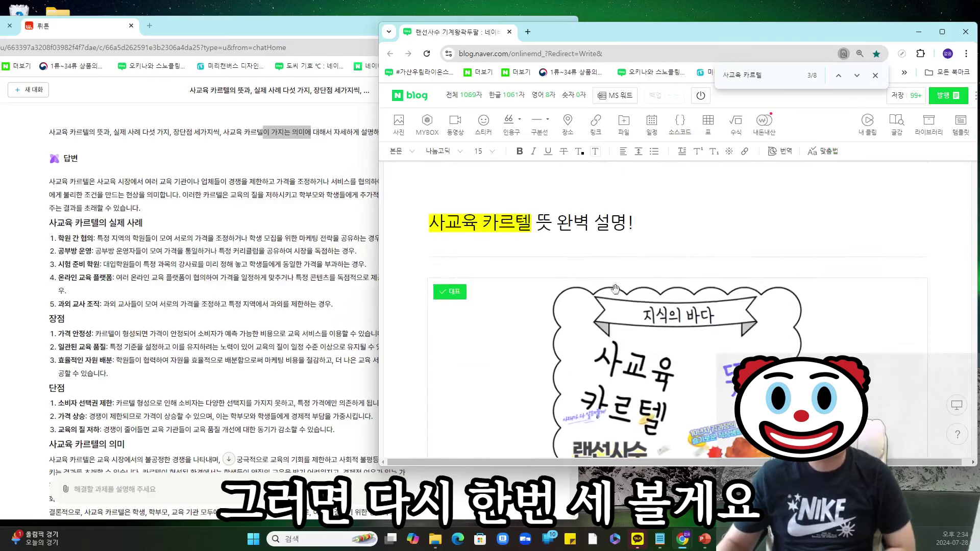
scroll(616, 289, "down", 5)
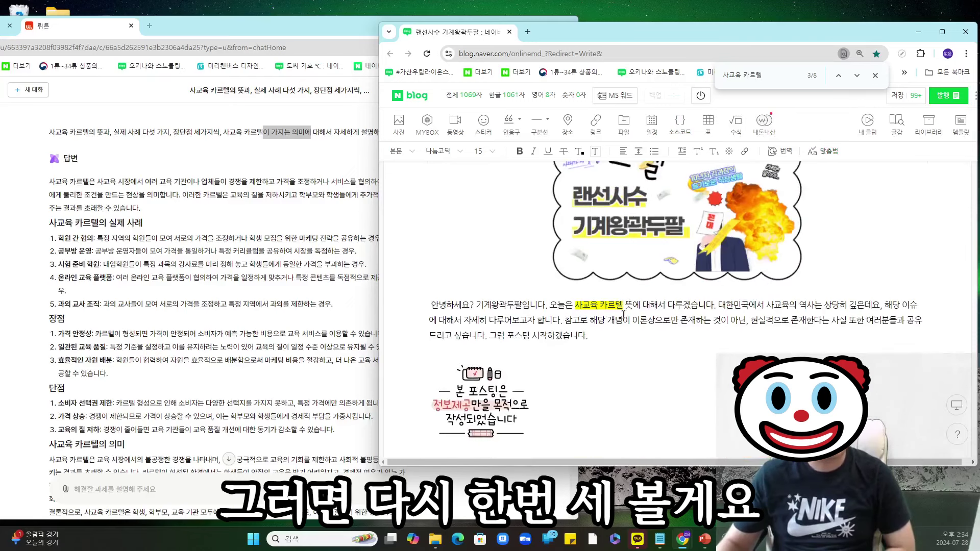
left_click(858, 76)
left_click(857, 76)
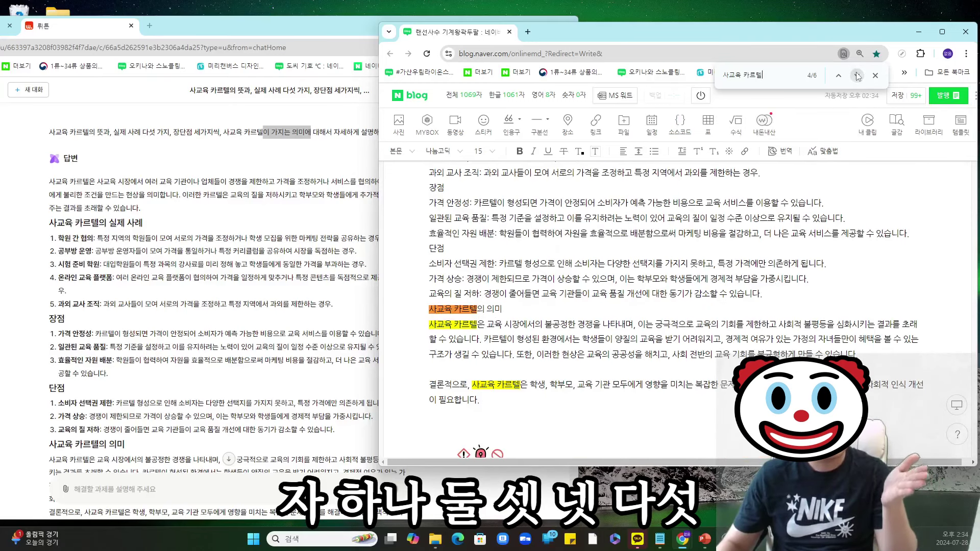
left_click(857, 75)
left_click(857, 76)
left_click(858, 76)
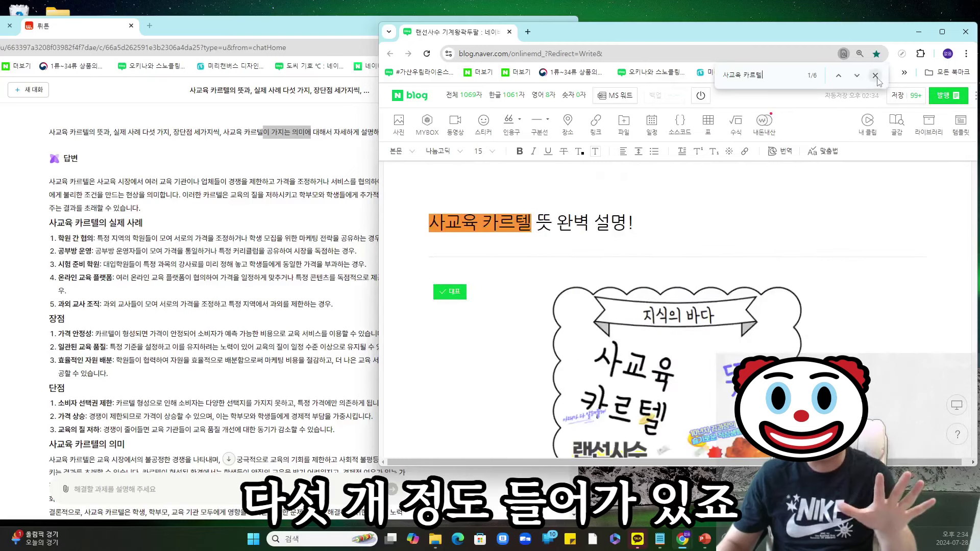
left_click(876, 76)
- Append to the meaning paragraph: "그 이유는 업체들이 담합해서 서비스 퀄리티를 일정하게 유지하거나, 특히나 서비스의 가격을 본인들끼리 합의해서, 과도한 비용을 소비자들에게 청구할 수 있기 때문입니다."
scroll(731, 294, "down", 5)
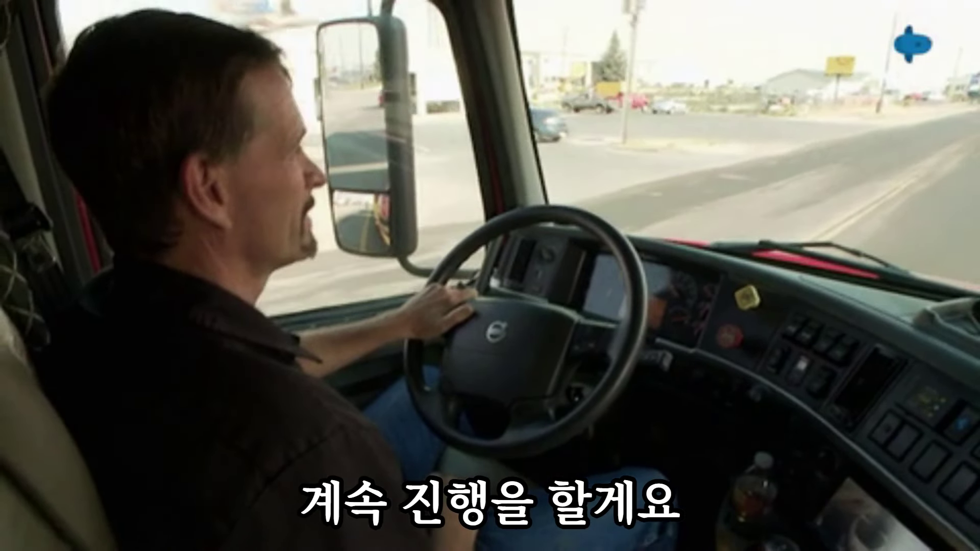
scroll(562, 281, "down", 5)
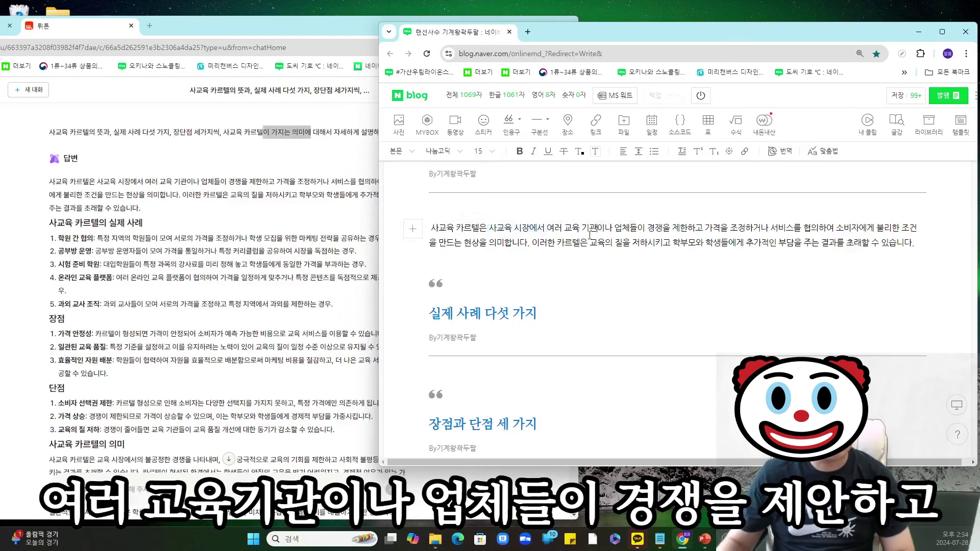
left_click_drag(456, 236, 431, 228)
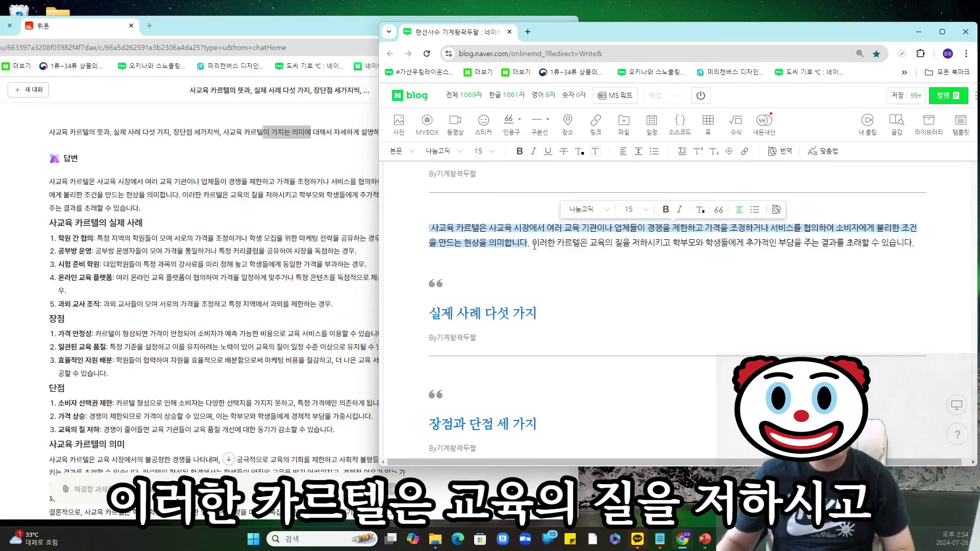
left_click_drag(535, 246, 934, 249)
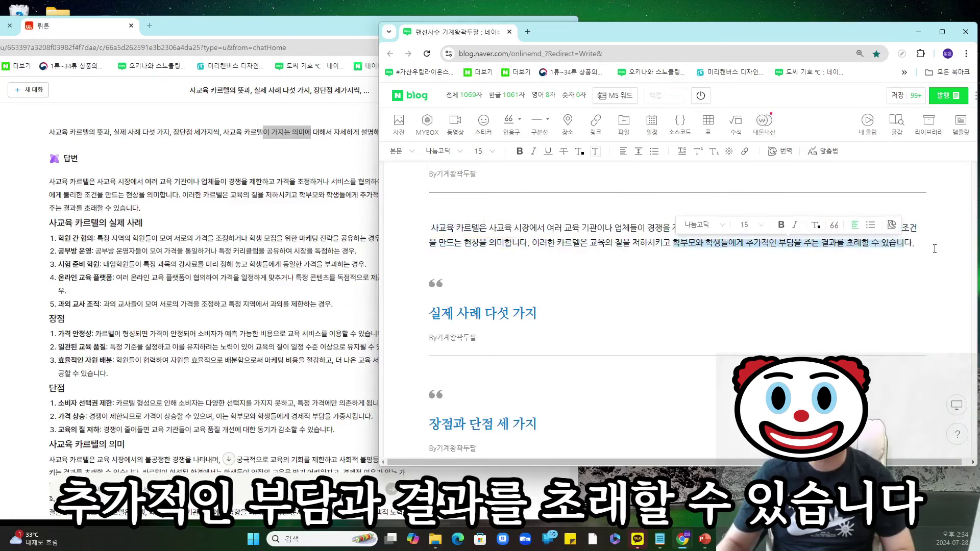
left_click(935, 248)
type("그 이유는 업체들이")
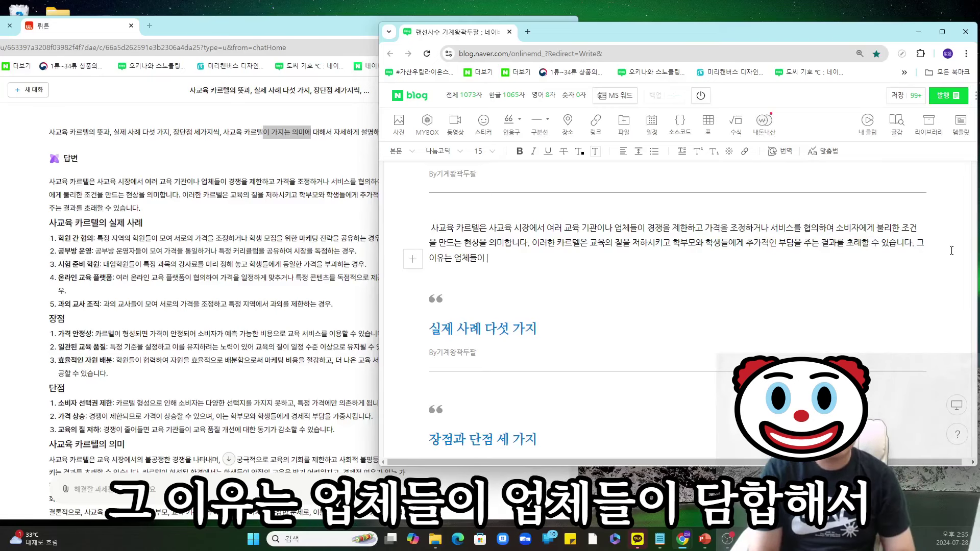
type(" 담합해서 서비스 퀄리티를 일정하게 유지하거나, 특히나 서비스의 가격을")
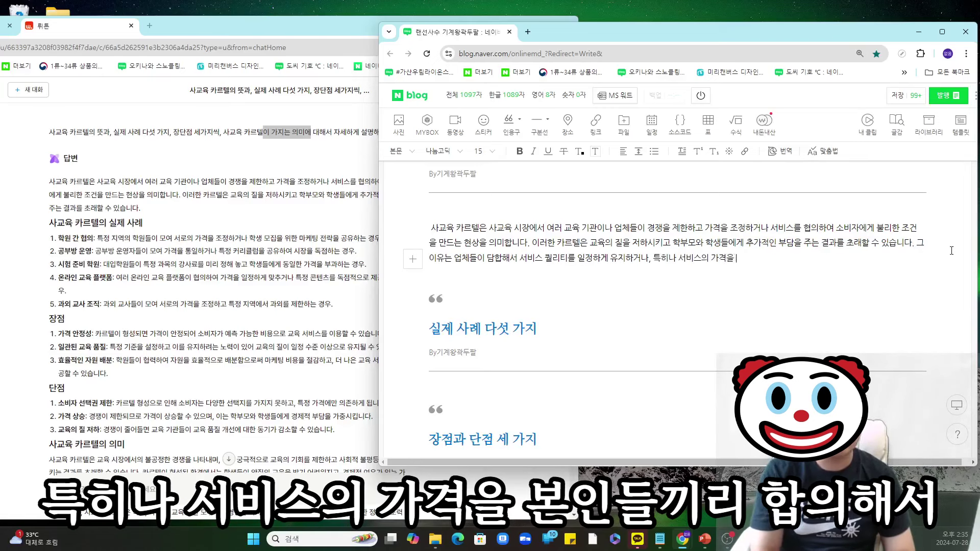
type(" 본인들끼리 합의해서, 과도한 비용을 소비자들에게 청구할 수 있기 때문입니다. 더 나아")
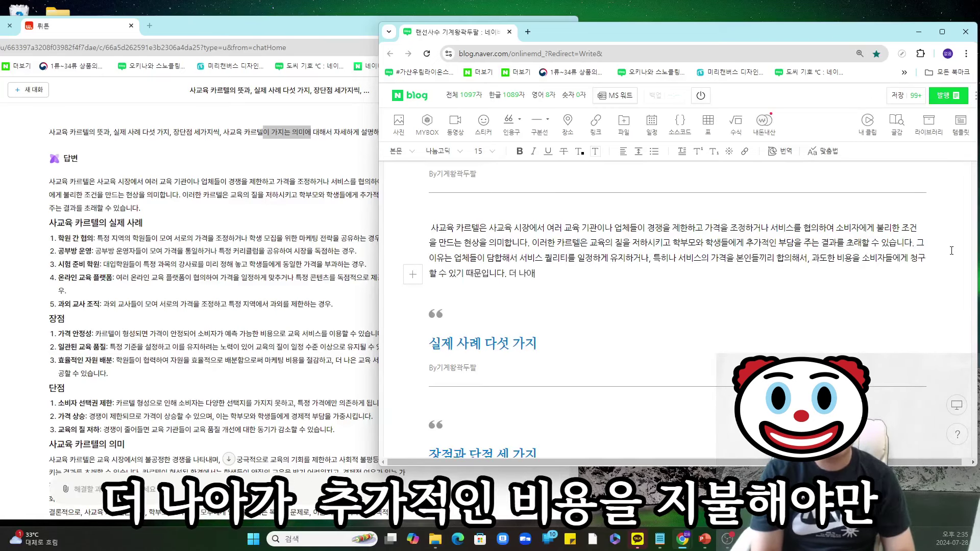
- Continue the paragraph with: "더 나아가 추가적인 비용을 지불해야만 특별한 서비스를 제공하는 등, 불공정 거래를 초래할 위험성이 존재하기 때문에 결코 정당하지 않은 행위라는 점을 인지하셨으면 좋겠습니다."
type("가 추가적인 비용을 지불해야만 특벼")
type("한 서비스를 제공하는 등, 불공정 거래를 초래할 위험성이 존재하기 때문에 결고 정당해")
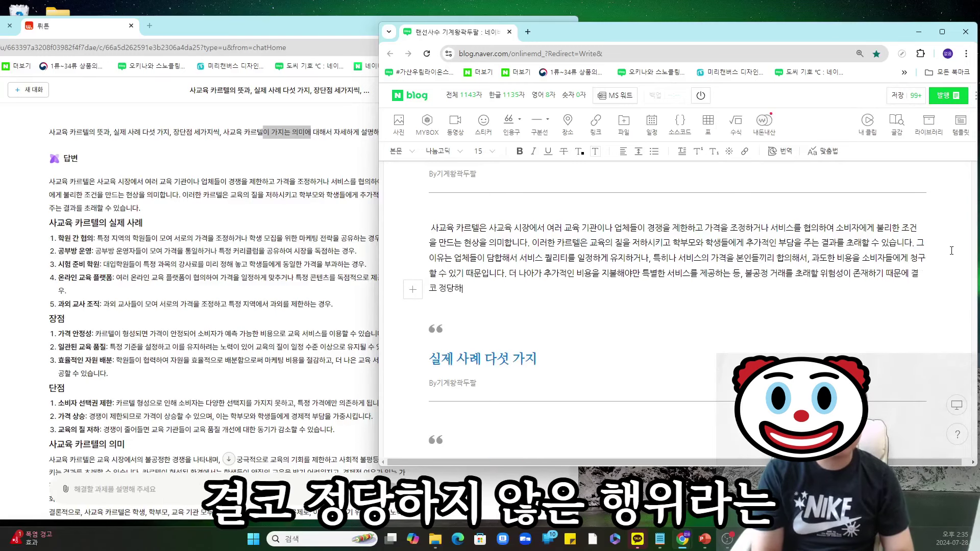
key("BackSpace")
type("하지 않은 행위라는 점을 인지하셨으면 좋겠습니다. 그렇")
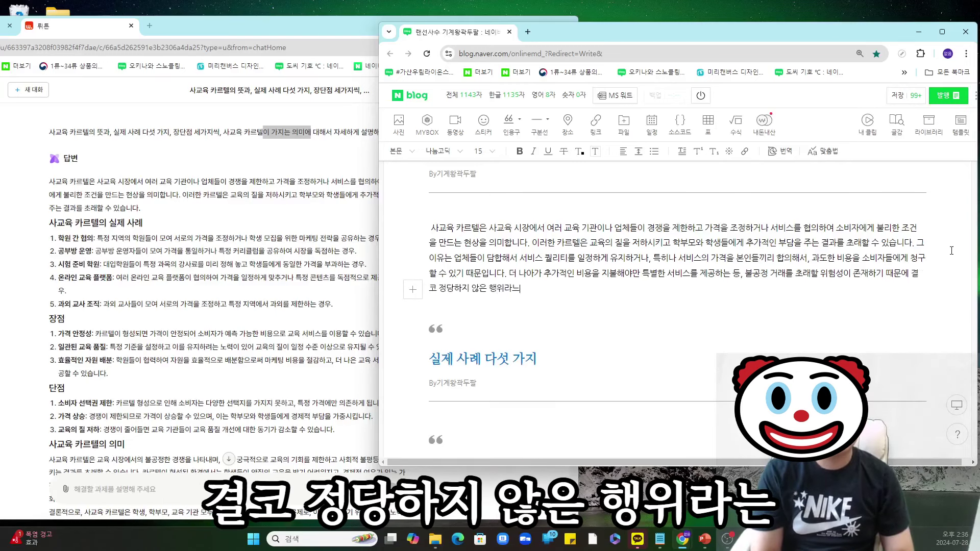
- End the meaning paragraph with the transition "그러면 해당 용어의 실제 사례 다섯 가지에 대해서 알아볼까요?"
type("면 해당 용에")
key("BackSpace")
type("어의 실제 사례 다섯")
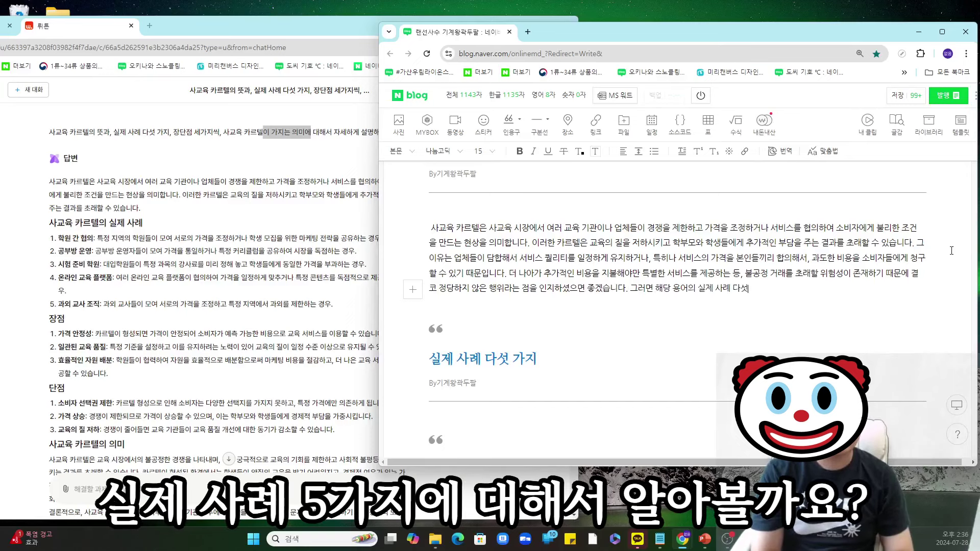
type(" 가지에 대해서 알아볼까요?")
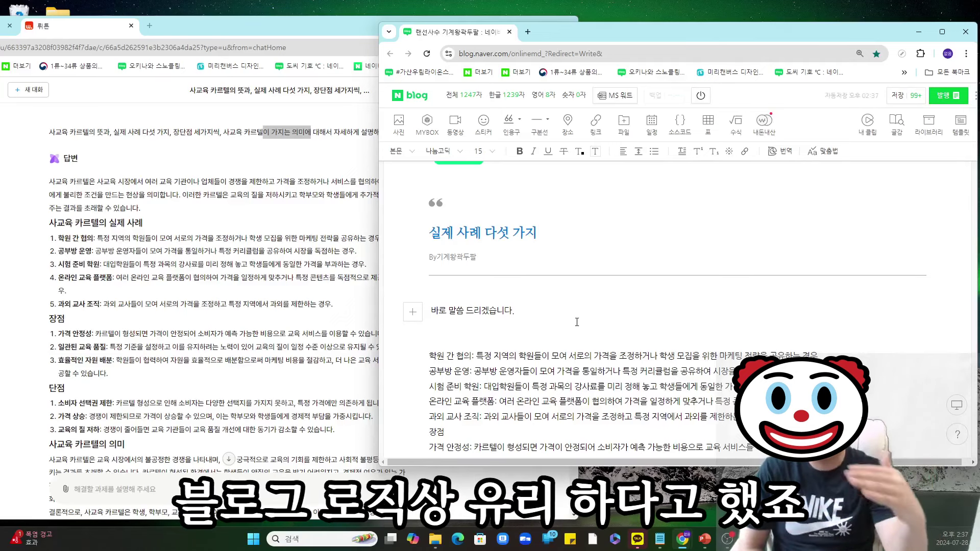
- Start a numbered list below "바로 말씀 드리겠습니다." with the "학원 간 협의" case as item 1, ending it with "경우를 의미합니다."
key("Return")
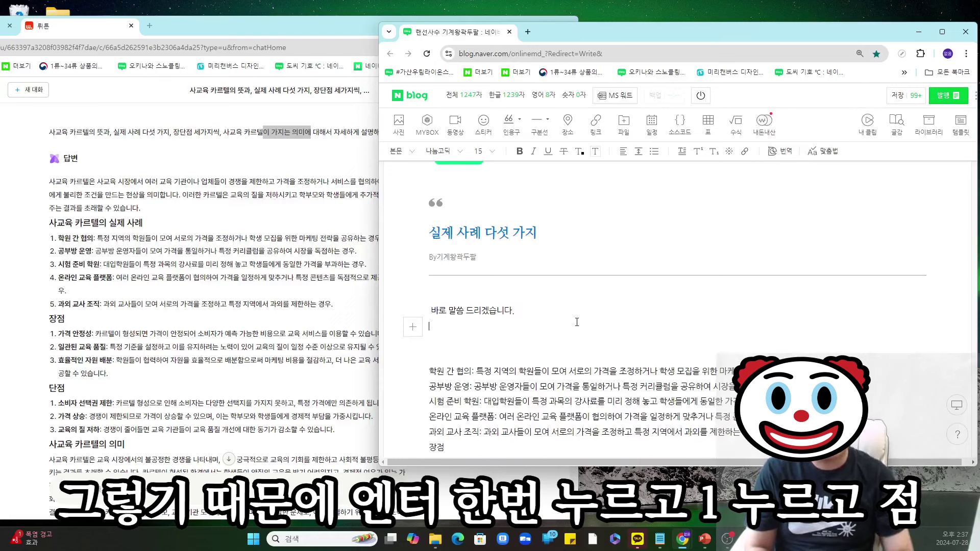
type("1.")
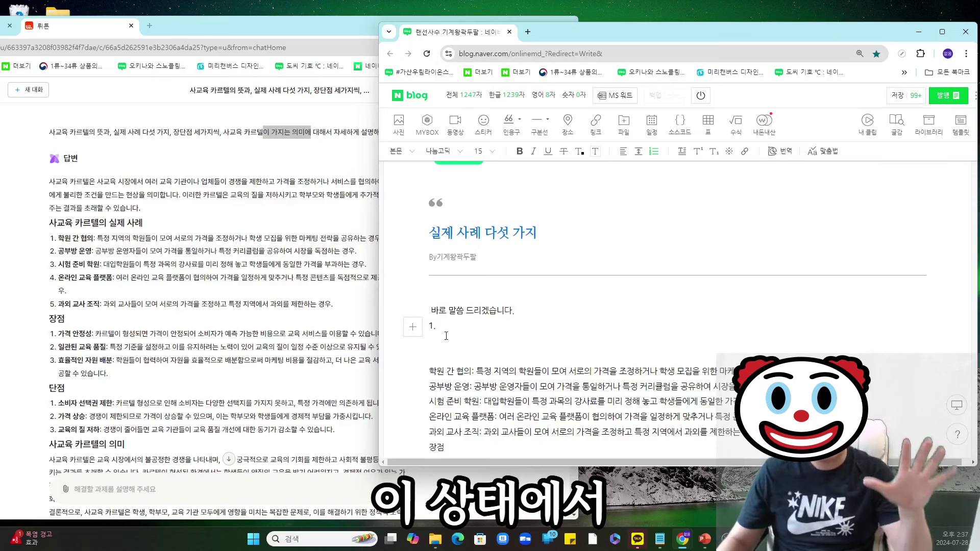
scroll(661, 282, "down", 2)
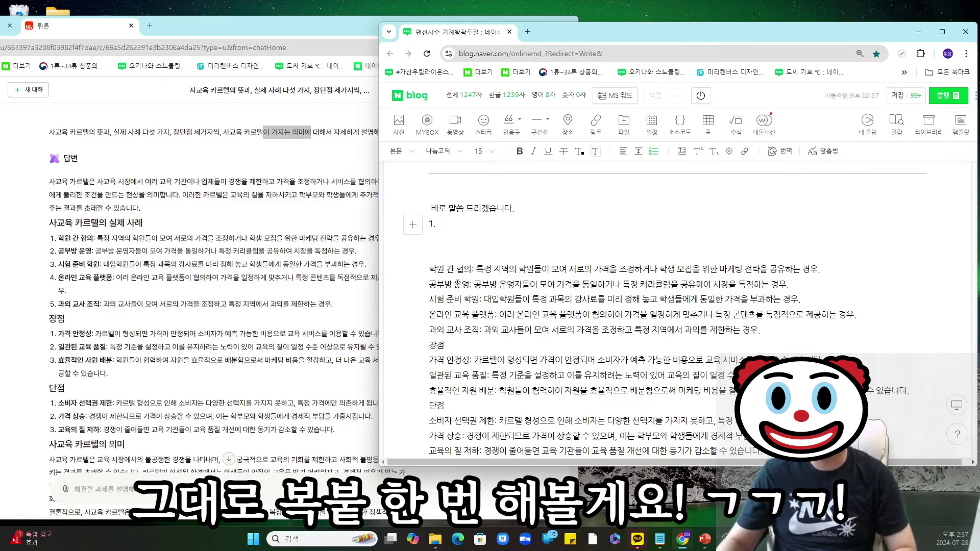
type("를 의미합니다.")
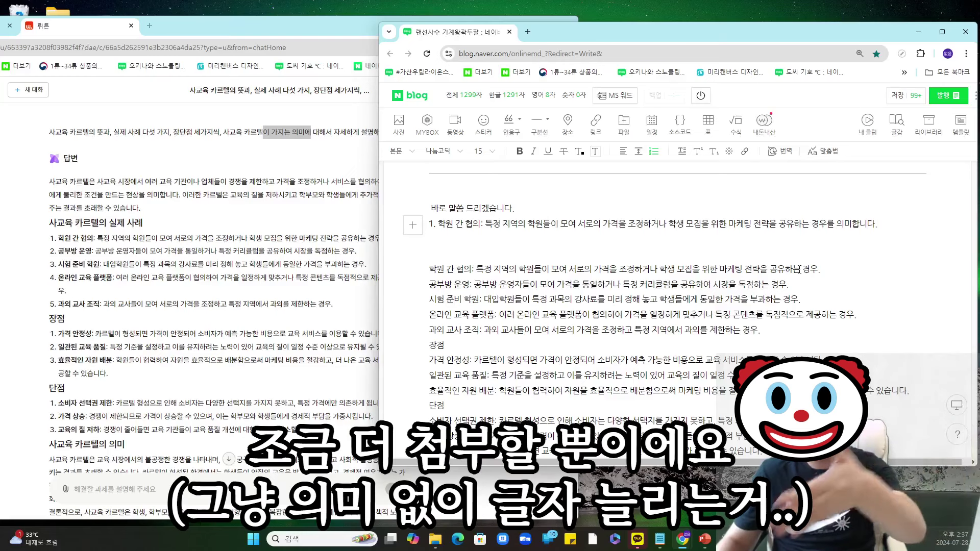
- Move the "공부방 운영" case into list item 2, ending it with "경우 또한 해당 용어의 사례입니다."
key("Return")
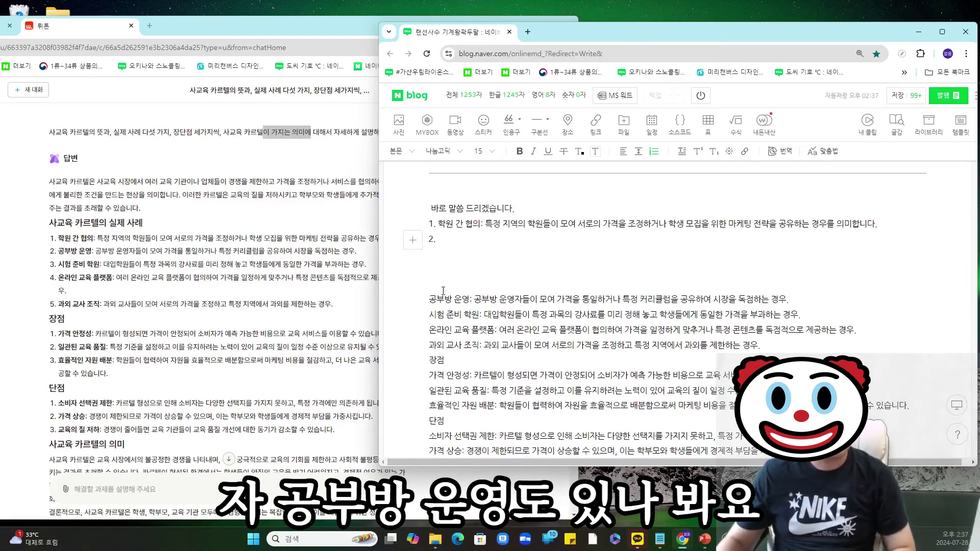
left_click_drag(429, 299, 789, 299)
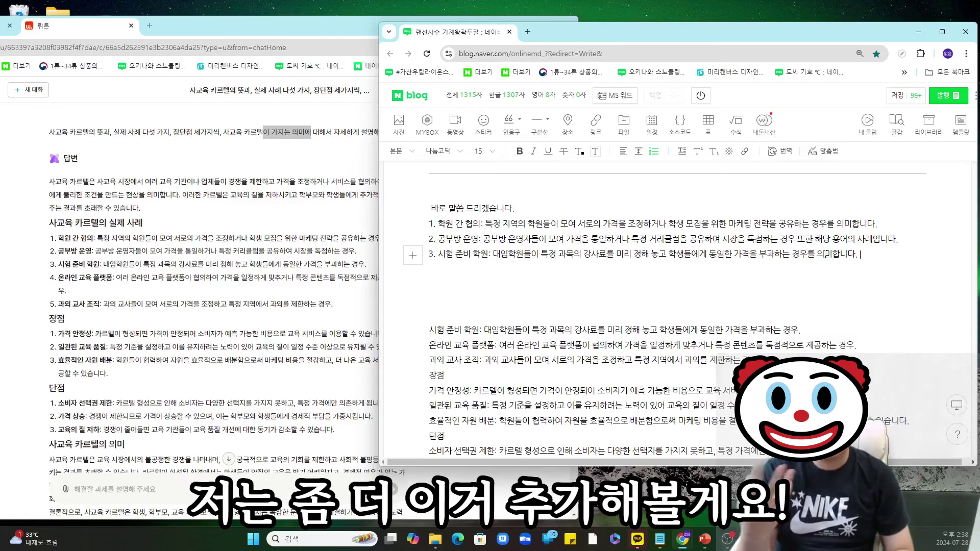
- Extend the "시험 준비 학원" item with: "특히나 한국에서 대입이 가지는 의미는 매우 중요하기 때문에, 소비자들 입장에서는 웃돈을 주고서라도 서비스를 받기를 원하는 상황을 악용한 것이죠!"
type("특히나 한국에서 대입이 가지는 의미는 매")
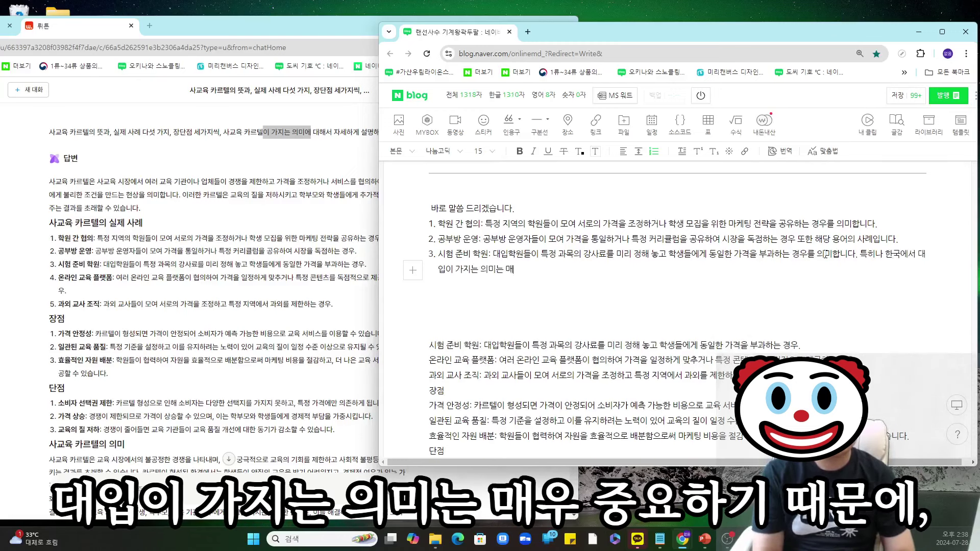
type("우 중요하기 때문에, 소비재들 입장에서는 웃돈을 주고서라도 서비스를 받기를 원하는 상황을 악용한 것이죠.")
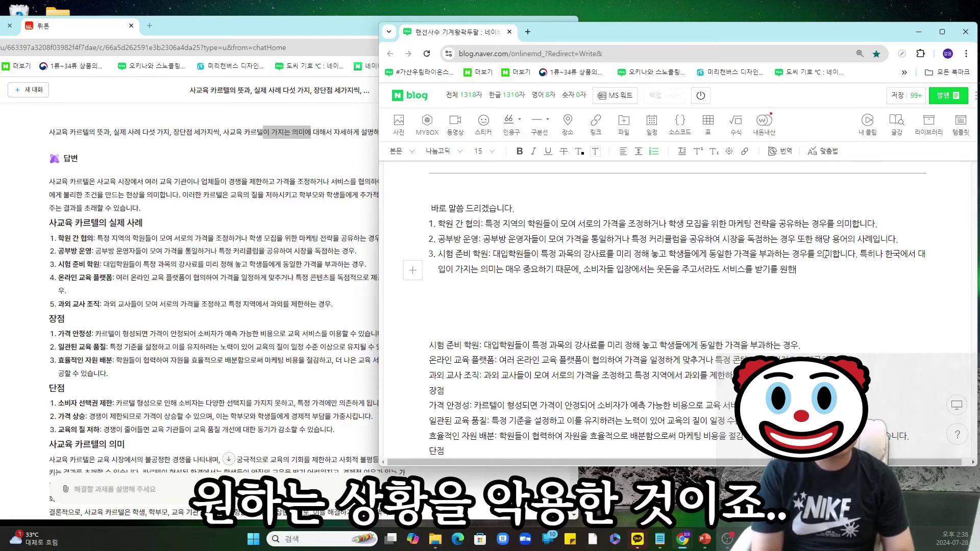
key("Return")
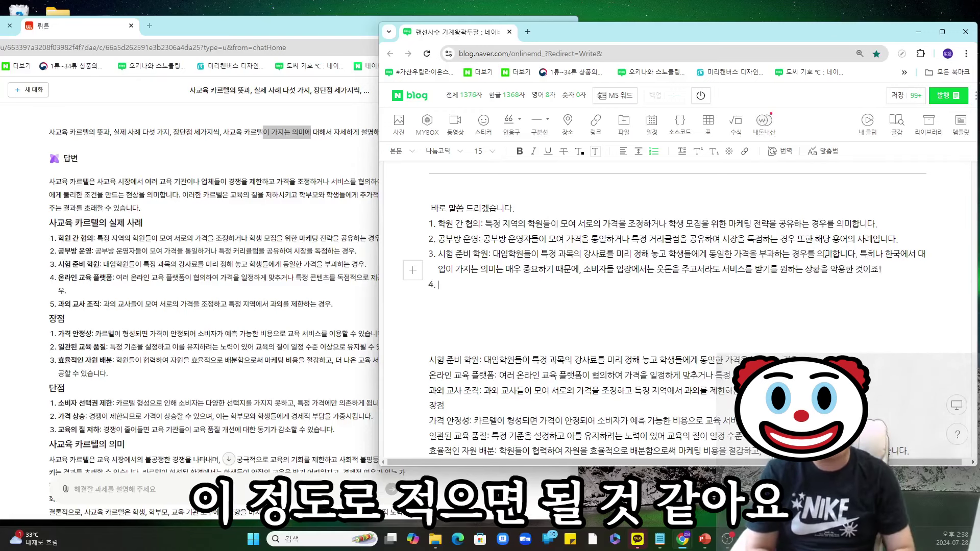
- Delete the leftover "시험 준비 학원" source line and move the "온라인 교육 플랫폼" case into item 4, expanding it with the 토익 인강 example
scroll(823, 254, "down", 2)
left_click_drag(428, 259, 801, 259)
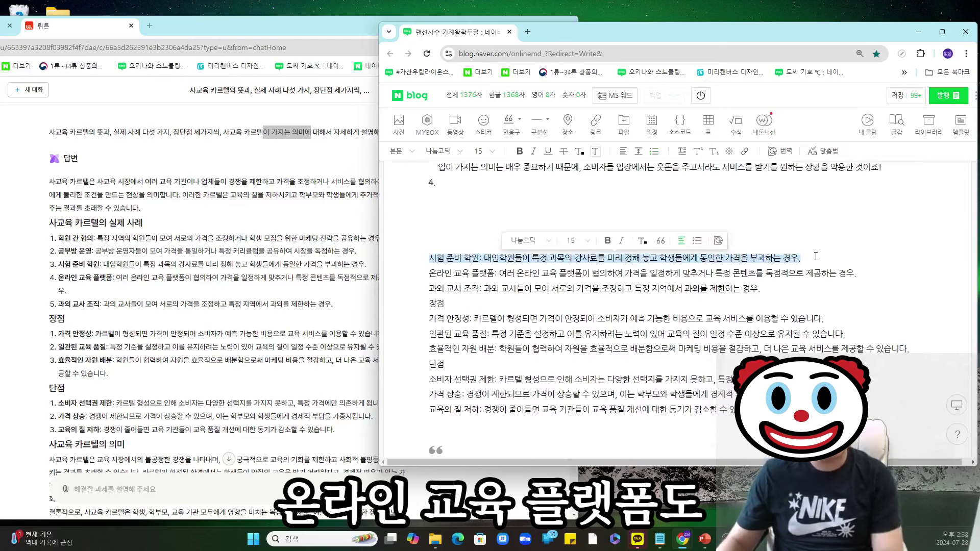
key("BackSpace")
left_click_drag(429, 273, 858, 273)
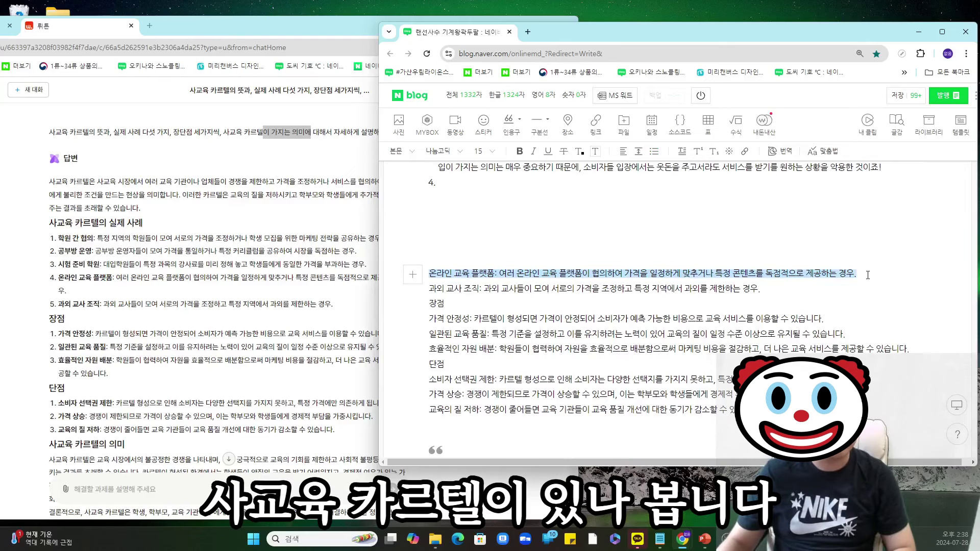
key("ctrl+c")
left_click(637, 183)
key("ctrl+v")
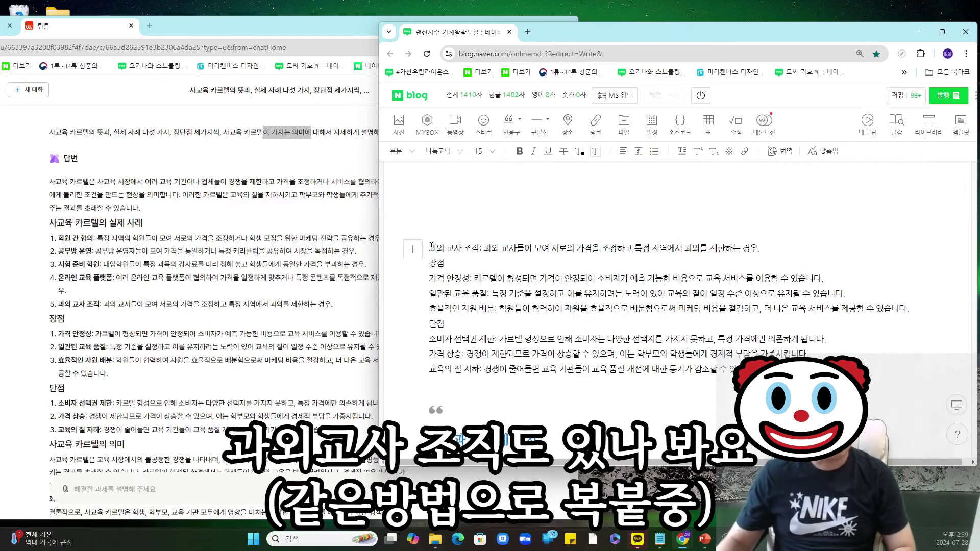
- Move the "과외 교사 조직" case into item 5, ending it with "경우도 해당 용어의 대표적인 사례입니다."
left_click_drag(428, 248, 766, 248)
scroll(498, 283, "up", 1)
left_click(469, 347)
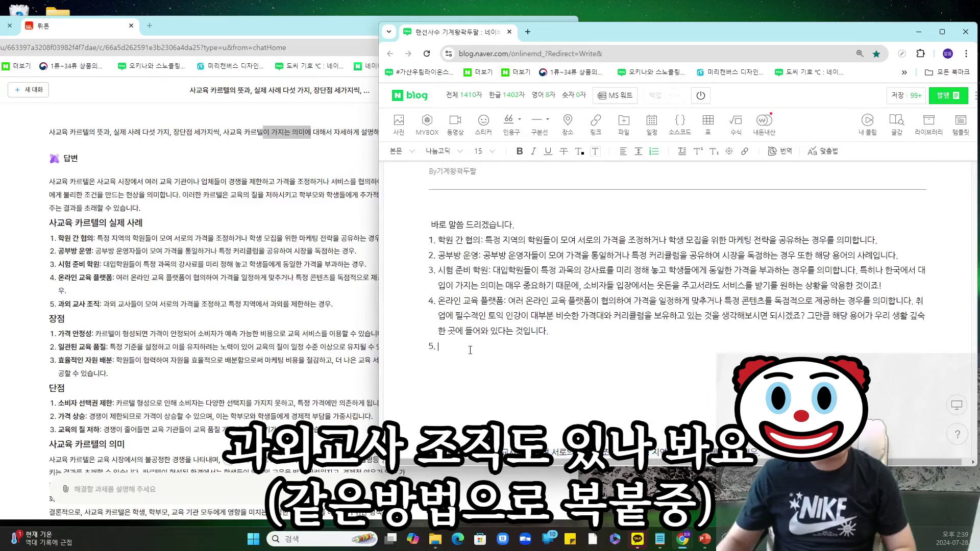
key("ctrl+v")
scroll(468, 347, "down", 1)
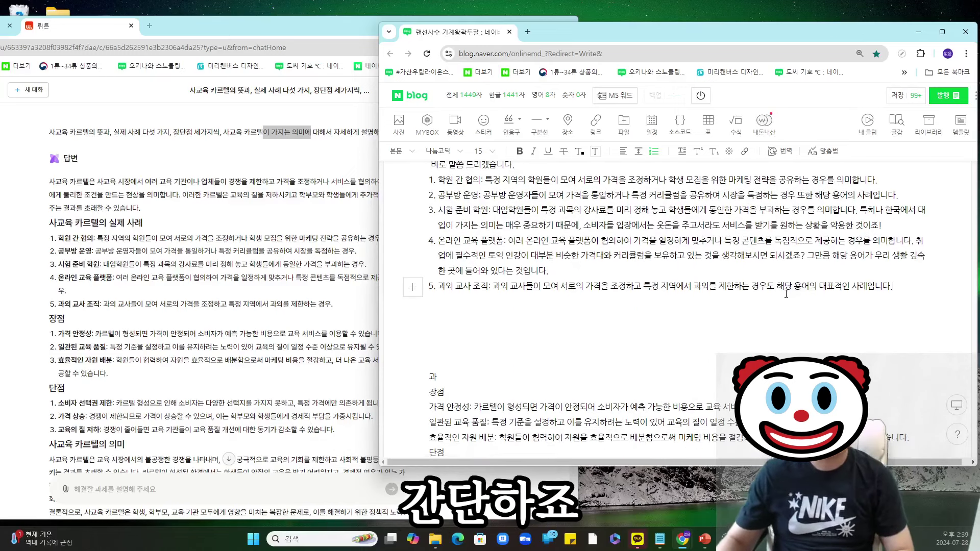
- End the numbered list and begin a closing paragraph with "이렇듯 사교육 카르텔은 우리 생활에서 매우 쉽게 찾아볼 수 있으며, 해당 현상이"
key("Return")
key("Return")
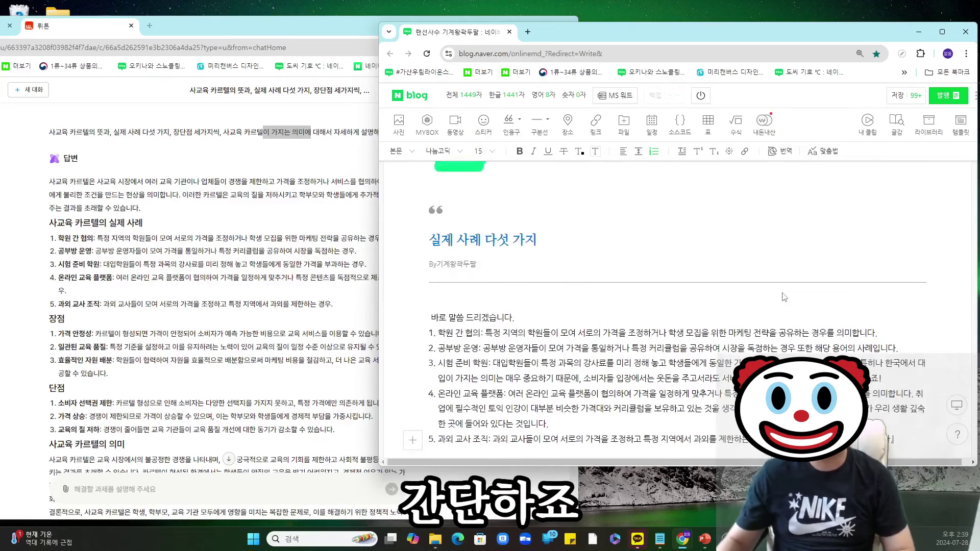
type("이")
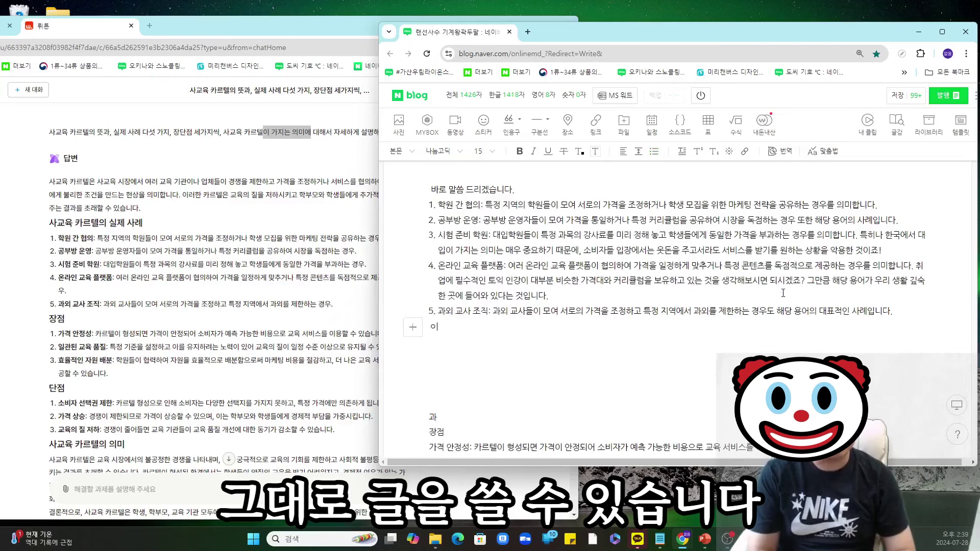
scroll(624, 292, "up", 1)
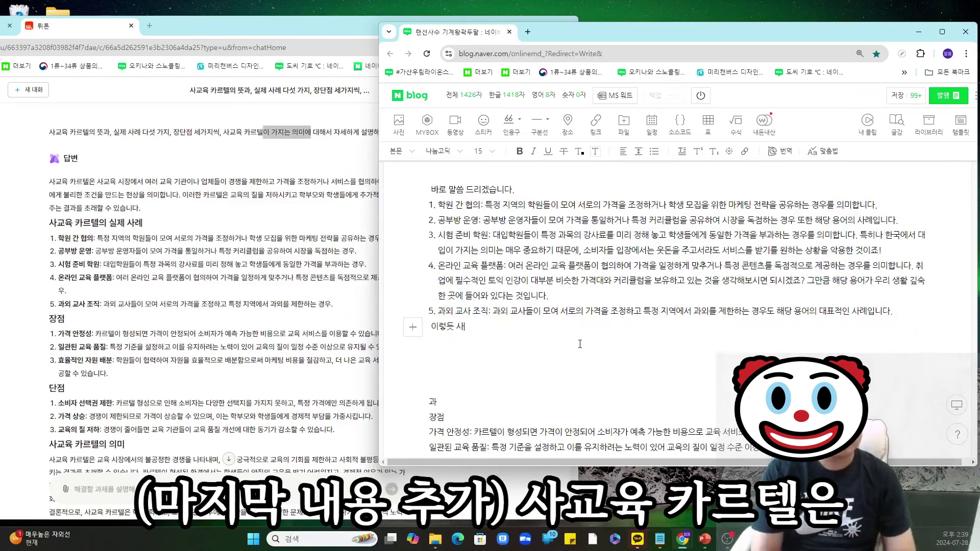
type("교육 카르텔은 우리 생활에서 매우 쉽게 찾아볼 수 있으며, 해당 현상이 학")
key("BackSpace")
- Finish the paragraph with "소비자들의 올바른 선택을 저해하고, 문제를 야기시킬 수 있다는 점이 우리가 주목해야 할 현상이라는 것이죠! 다음으로 해당 개념의 장점과 단점에 대해서 다채롭게 다루어보겠습니다."
type("소비자들의 외바른 선택을 저해하고, 문제를 야기시킬 수 있다는 점이 우리가 ㅈ")
type("목해야 할 현상")
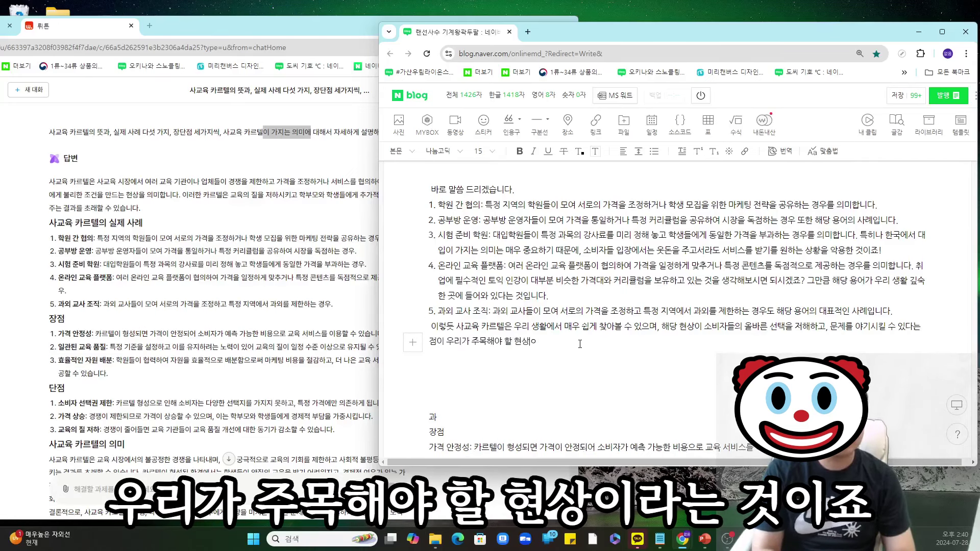
type("이라는 것이죠! 다음으로 해당 개념의 장점과 단점에 대해서 다채롭게")
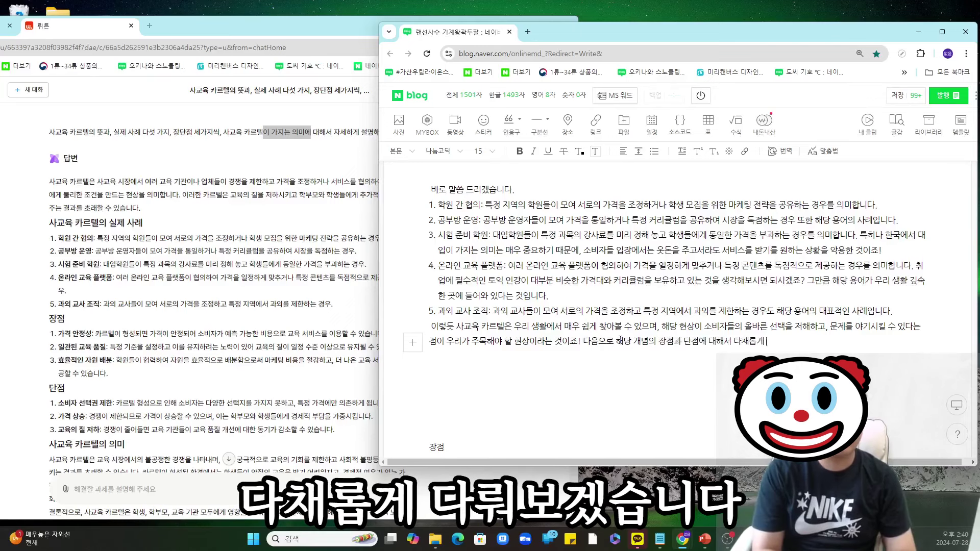
scroll(619, 306, "up", 10)
scroll(519, 223, "up", 3)
scroll(519, 224, "down", 4)
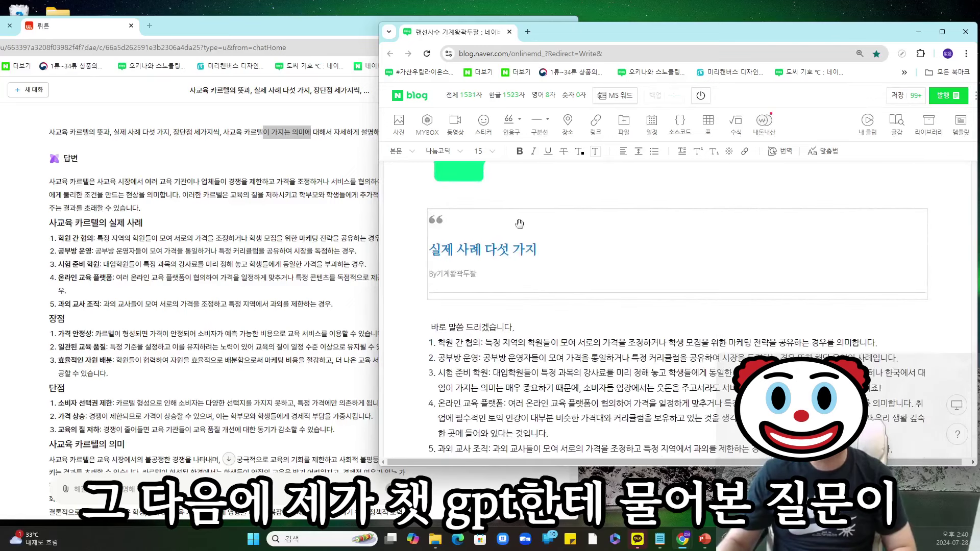
left_click(520, 223)
key("ctrl+c")
scroll(553, 267, "down", 5)
left_click(457, 278)
key("ctrl+v")
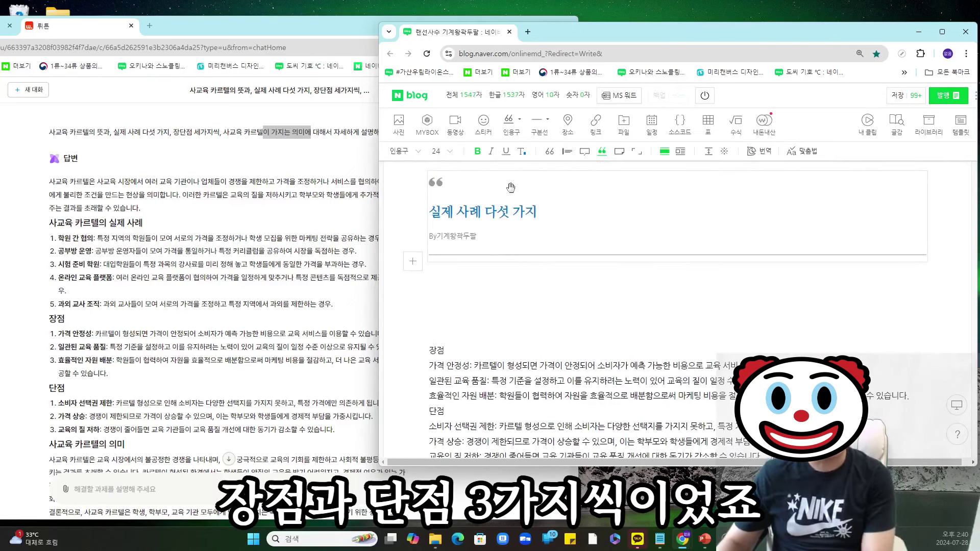
left_click(511, 188)
key("Delete")
- Move the existing "장점과 단점 세 가지" quotation heading up to just below the closing paragraph of the cases
scroll(495, 261, "down", 3)
left_click(525, 278)
scroll(470, 263, "up", 4)
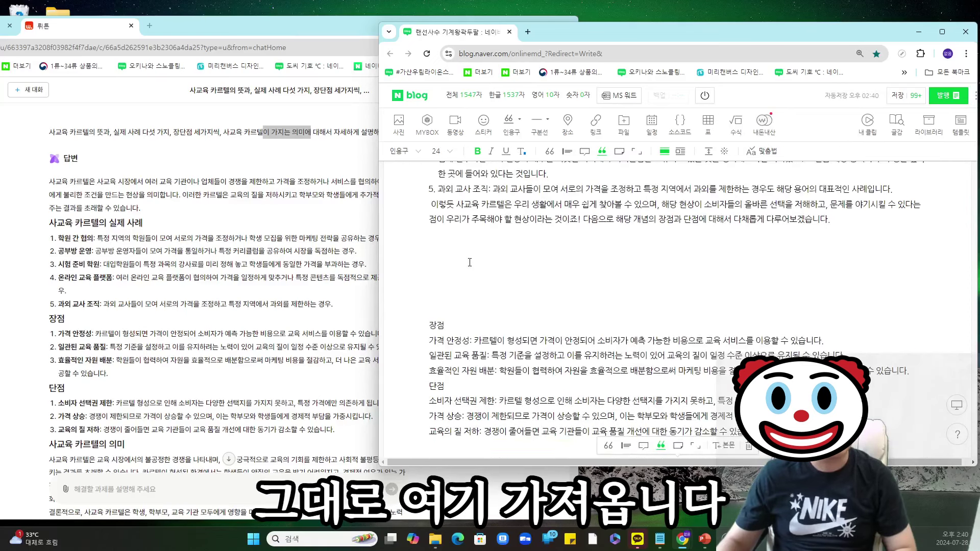
left_click(469, 262)
- Write "우선 장점부터 설명해드리겠습니다." under the "장점과 단점 세 가지" heading and start a numbered list below it
type("우세 장점부터 설명해 ㄷ즈래")
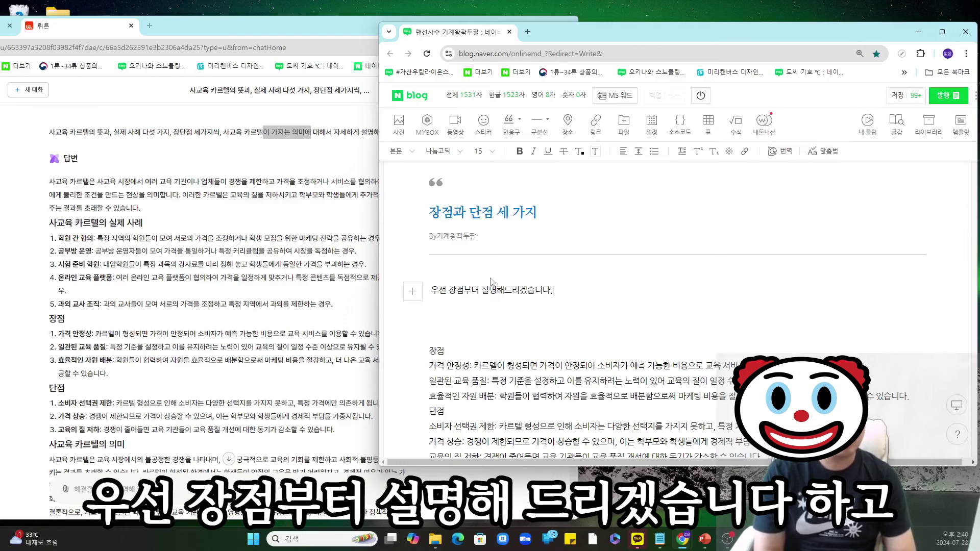
key("Return")
type("1.")
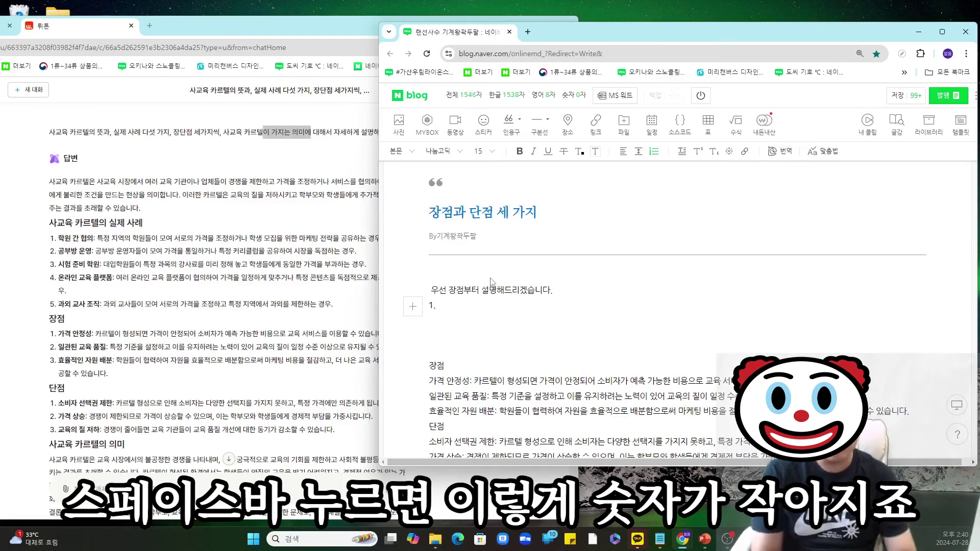
- Move the "가격 안정성" advantage from the source text into item 1 and remove the leftover "장점" label
scroll(491, 283, "down", 1)
left_click_drag(429, 330, 847, 346)
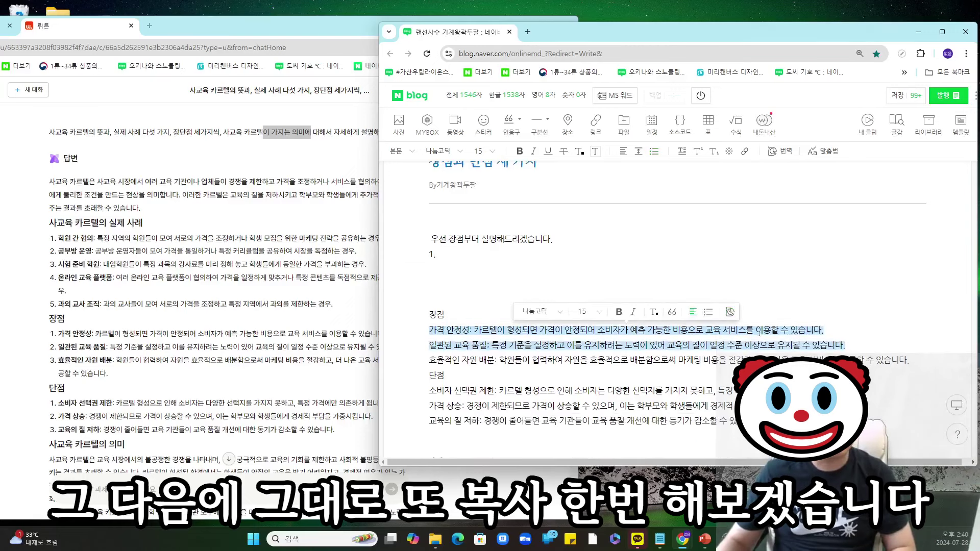
left_click(777, 335)
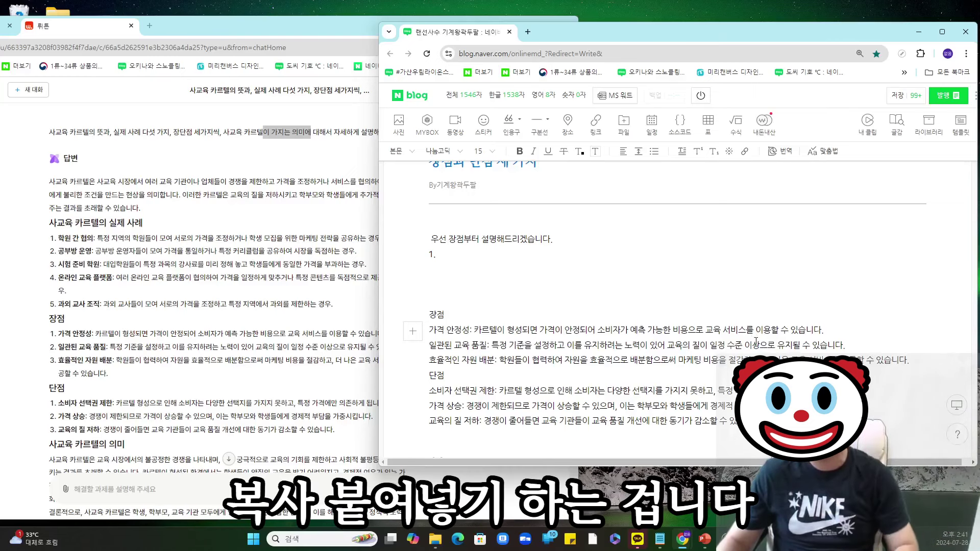
key("ctrl+v")
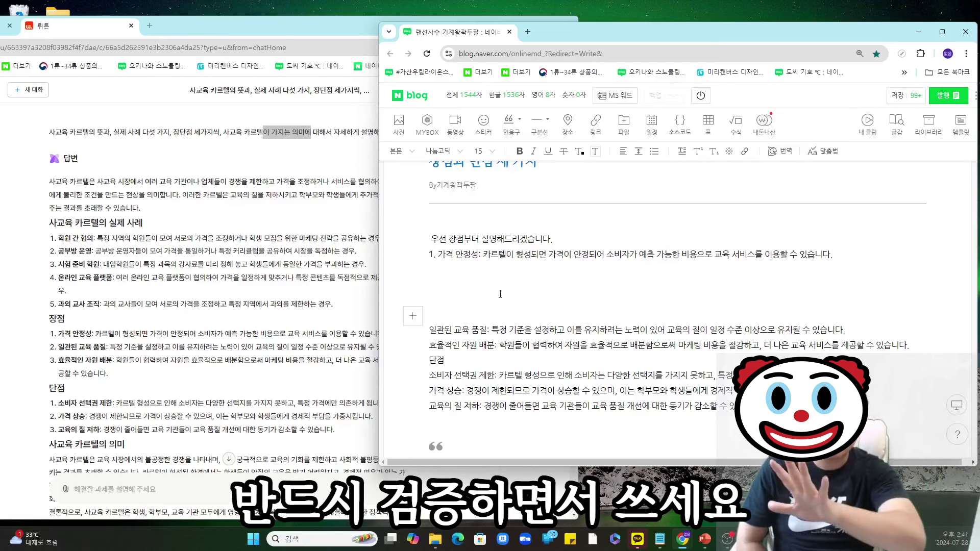
- Extend the "가격 안정성" item with "대부분의 서비스가 유사한 비용을 지니고 있는 것이 바로 이러한 이유 때문이죠!"
left_click(848, 255)
type("대부분의 서비스가 유사한 비용을 지니고 이")
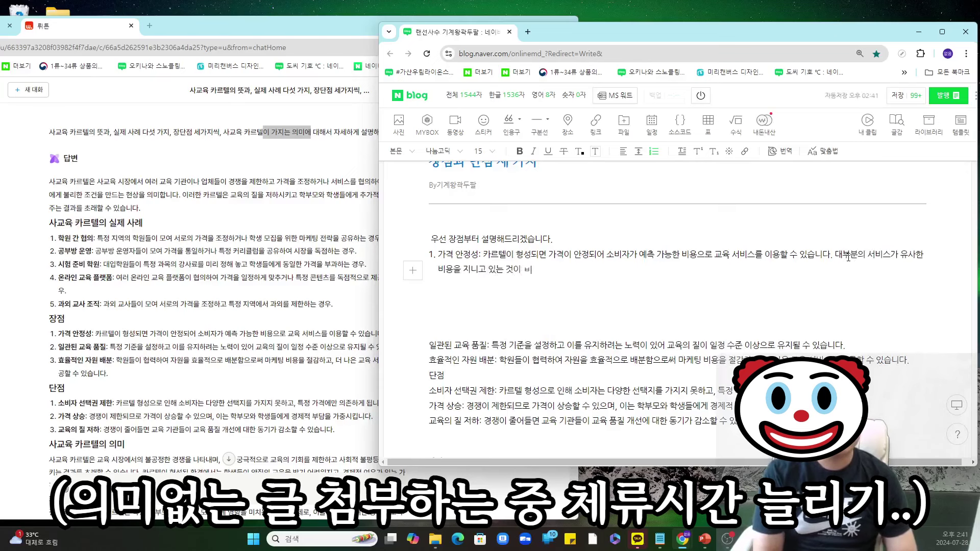
type("는 것이 바로 이렇한 이유 때문이죠!")
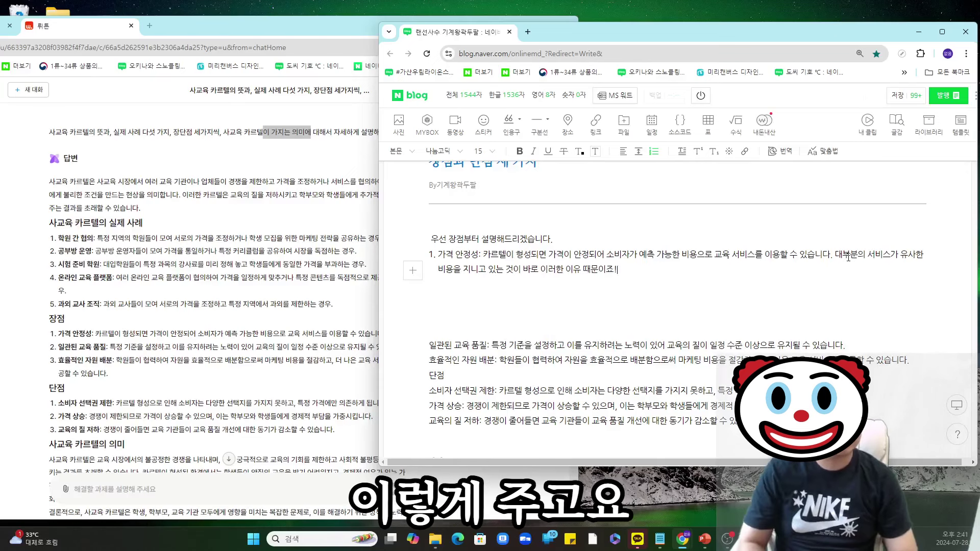
- Move the "일관된 교육 품질" advantage from the source text into item 2 of the list
key("Return")
left_click_drag(427, 363, 708, 360)
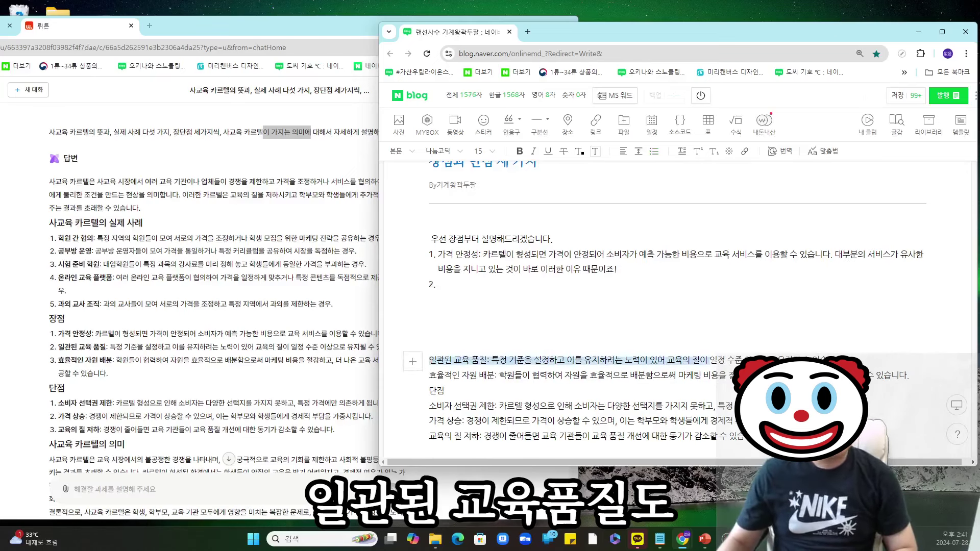